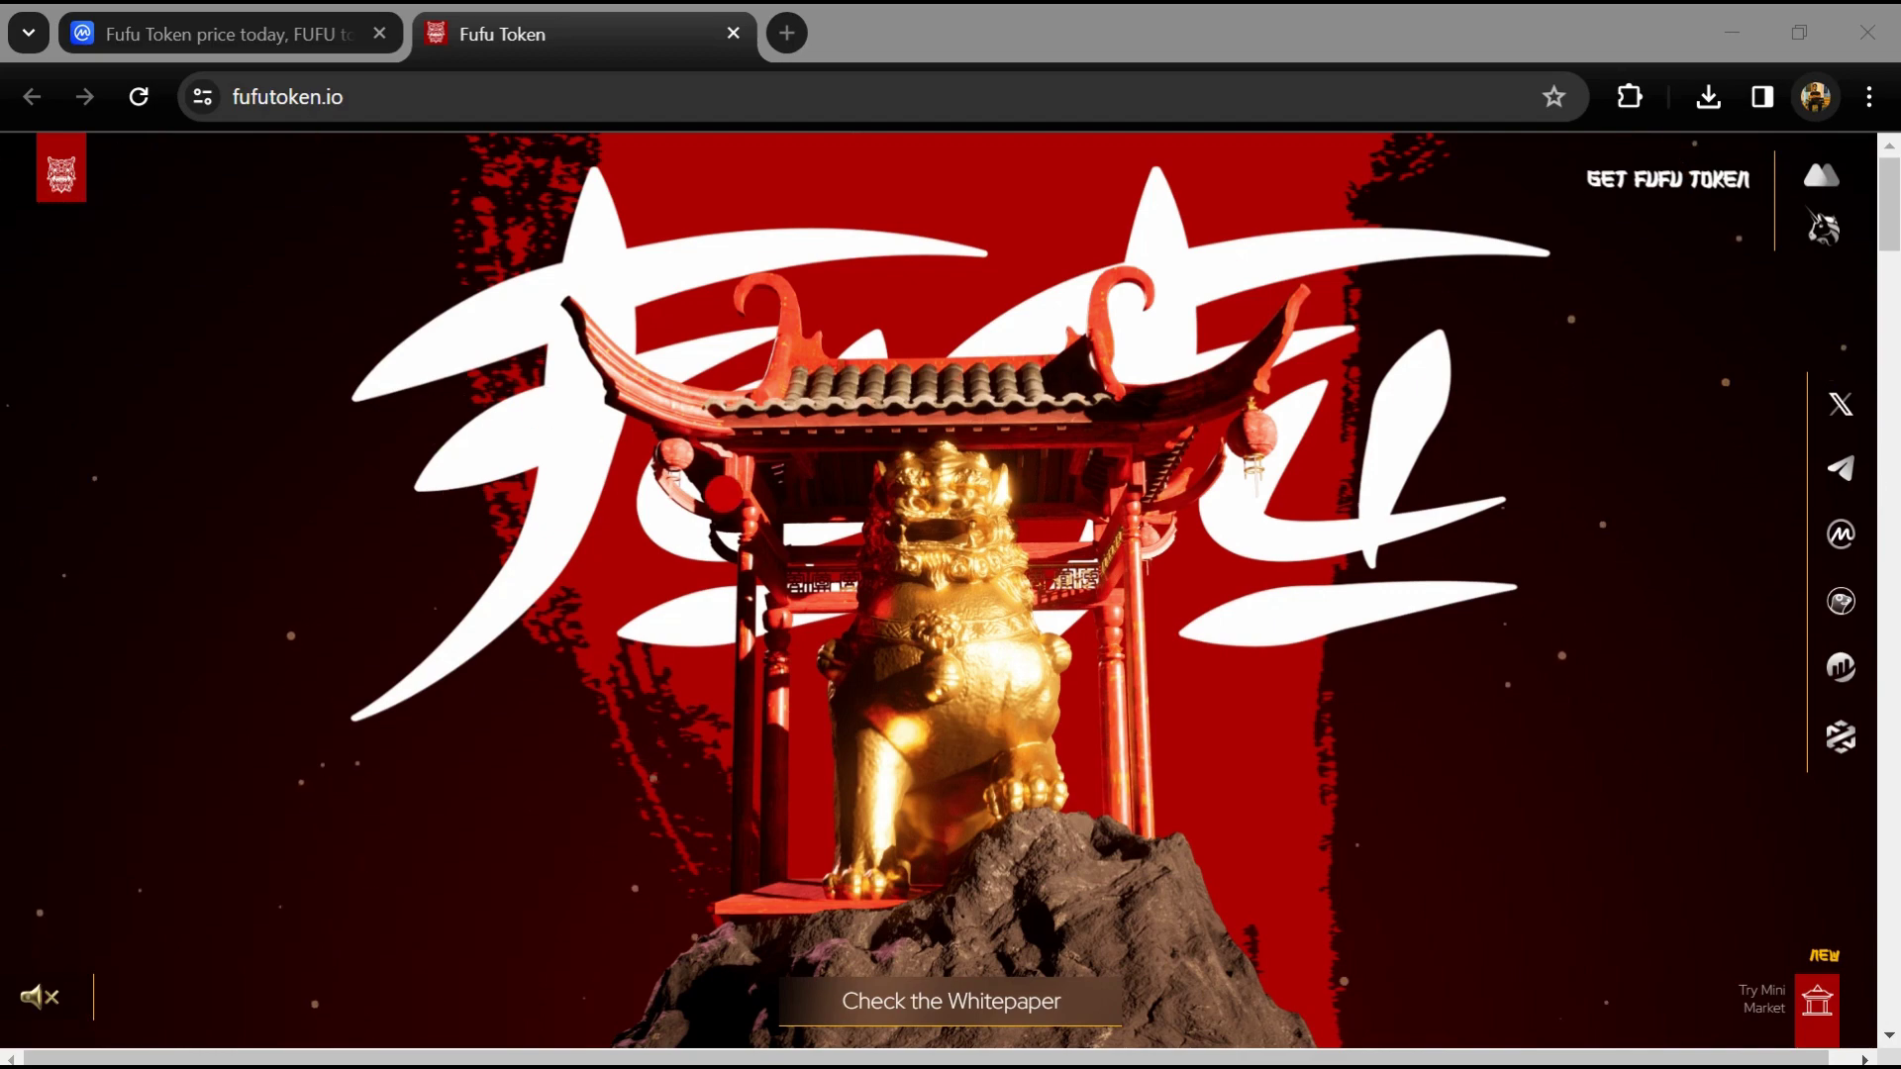
Step: Highlight Fufu Token's 8.89B total and 8.51B FUFU circulating supply, then open its Markets list
click(724, 495)
scroll(724, 495, down, 5)
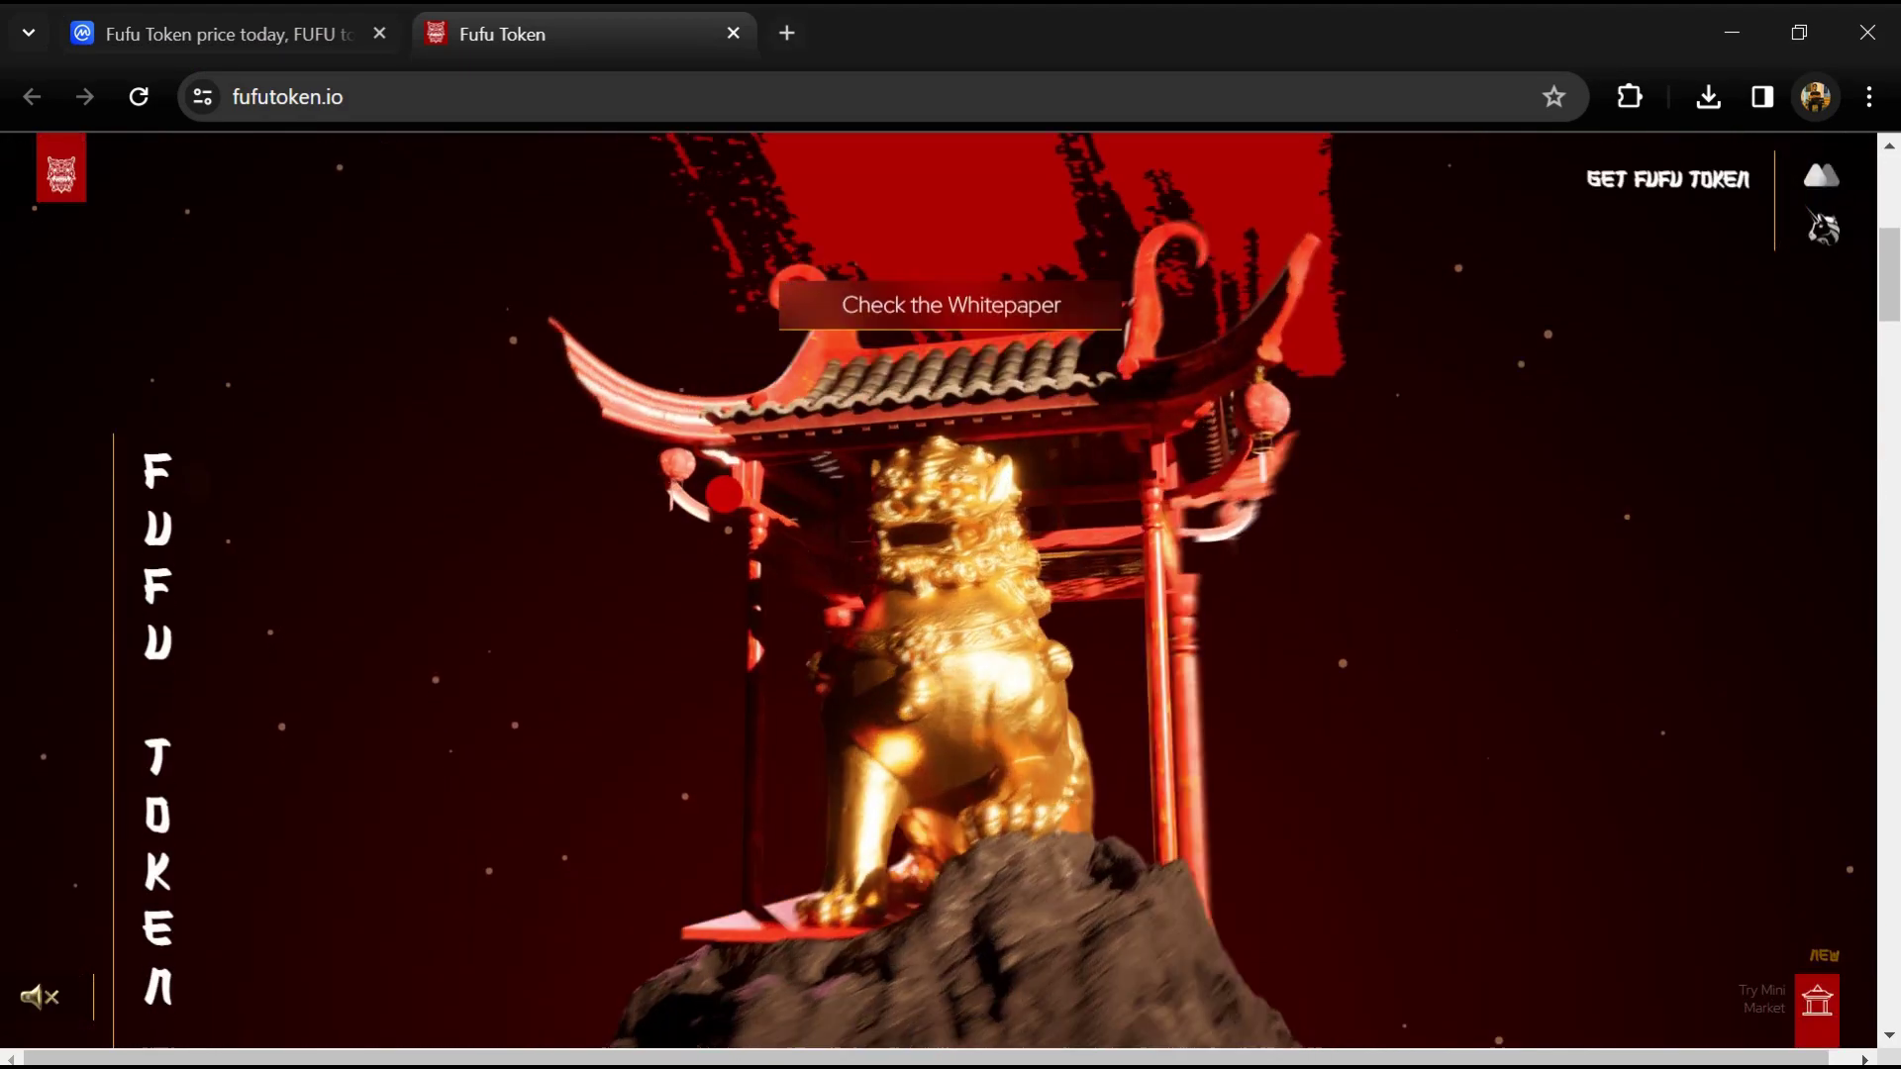
scroll(723, 495, down, 3)
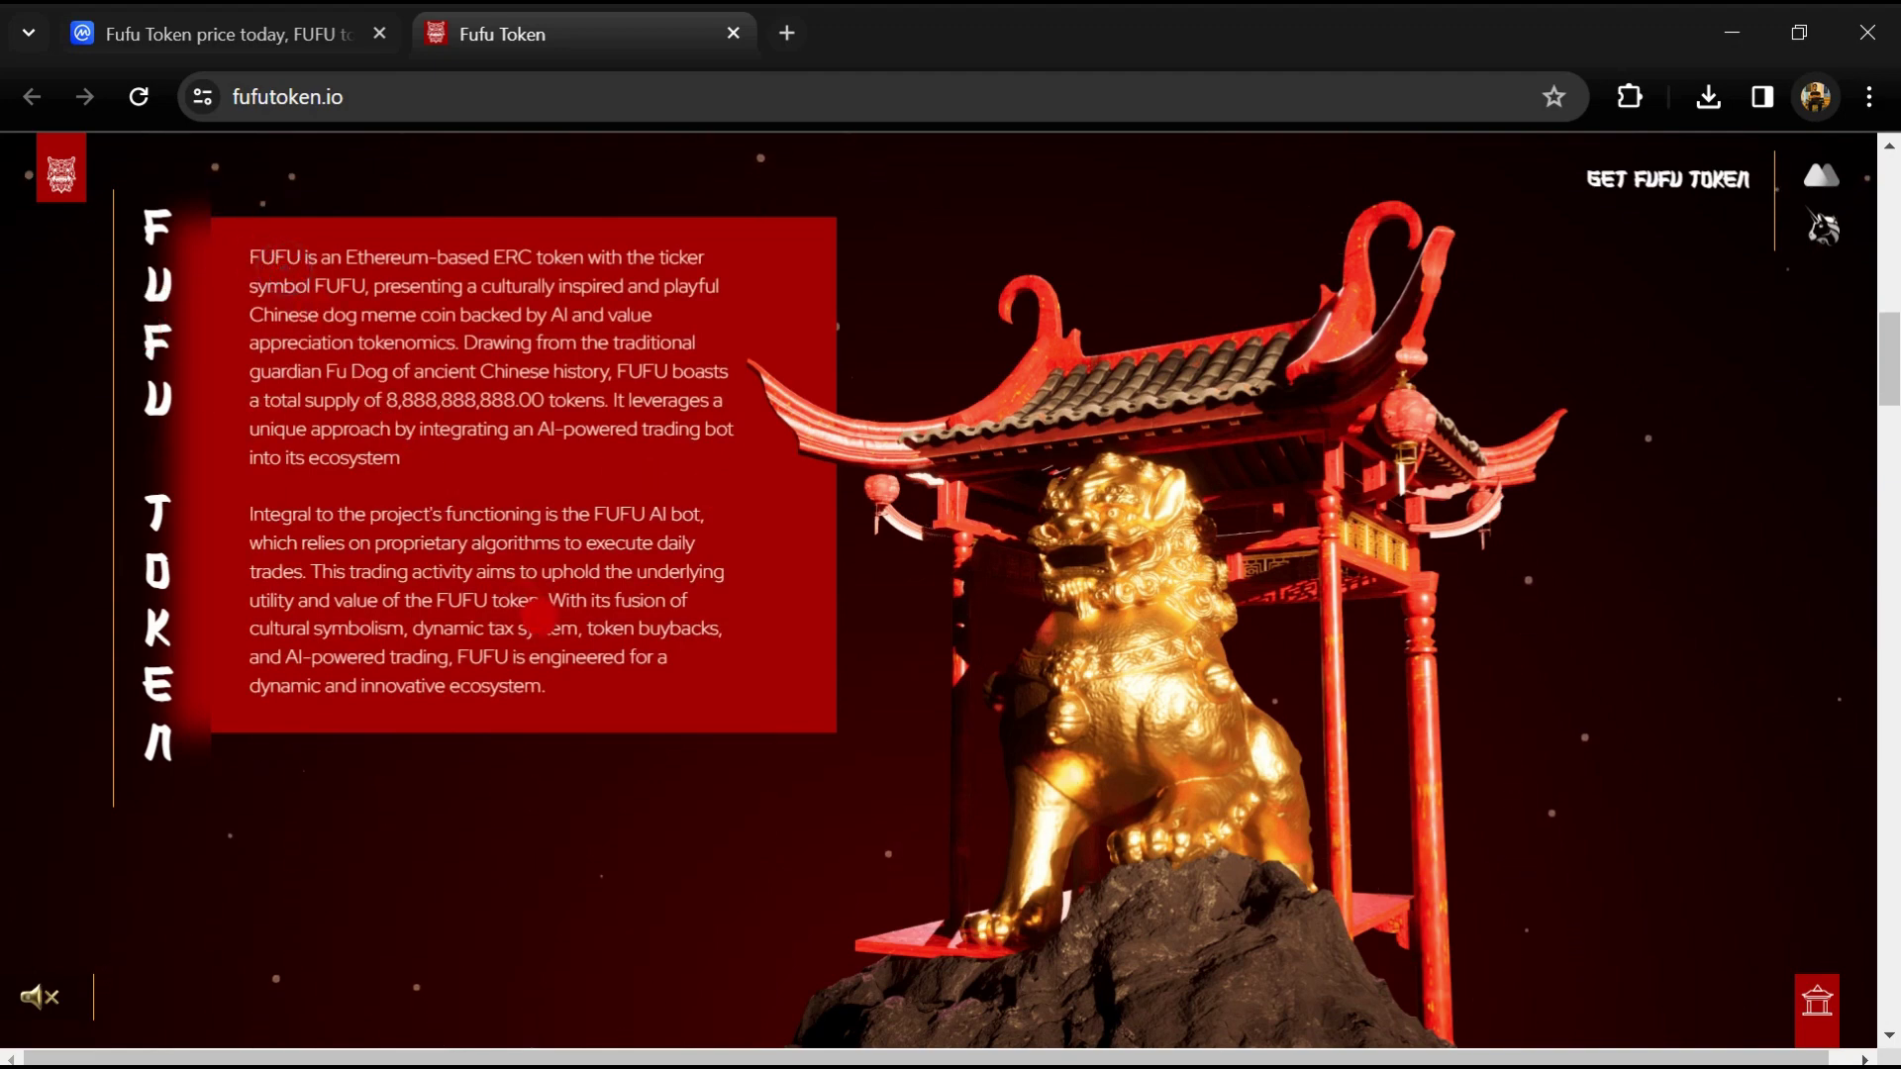
scroll(680, 505, down, 3)
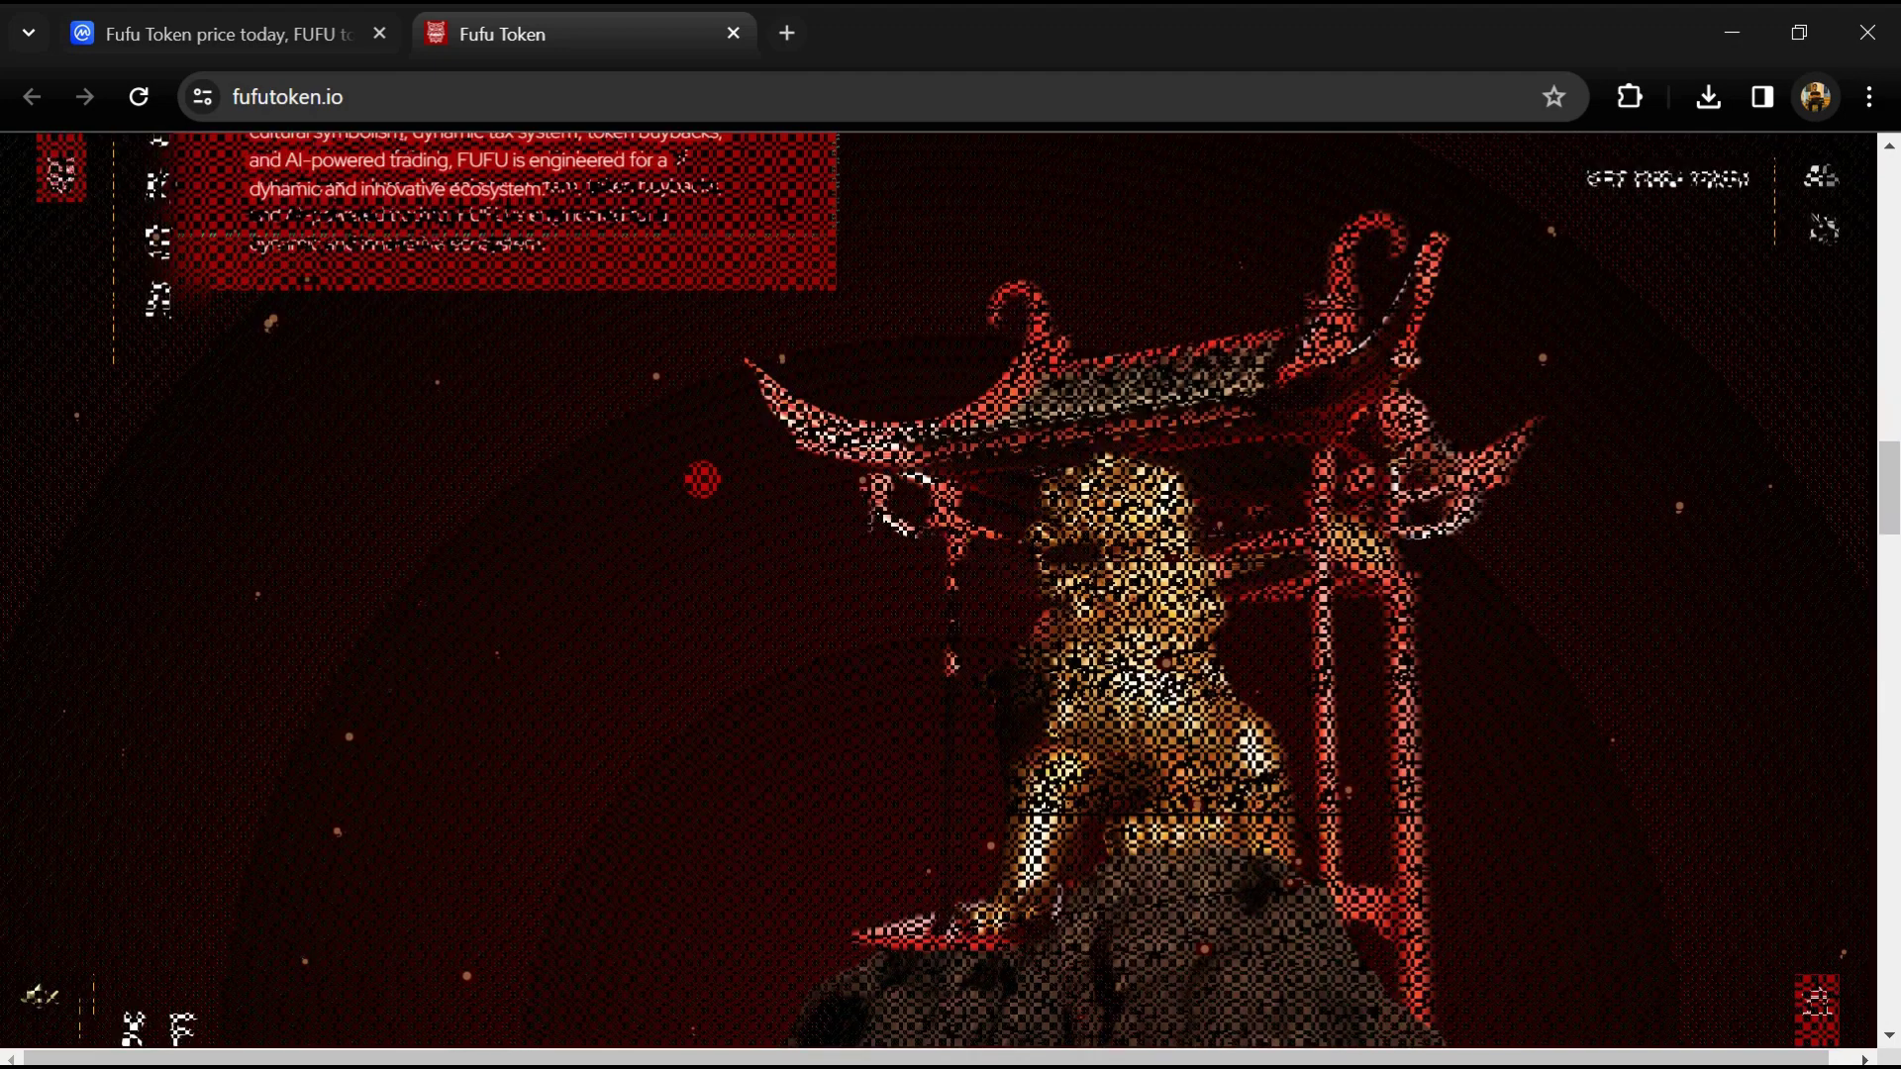
scroll(701, 479, down, 3)
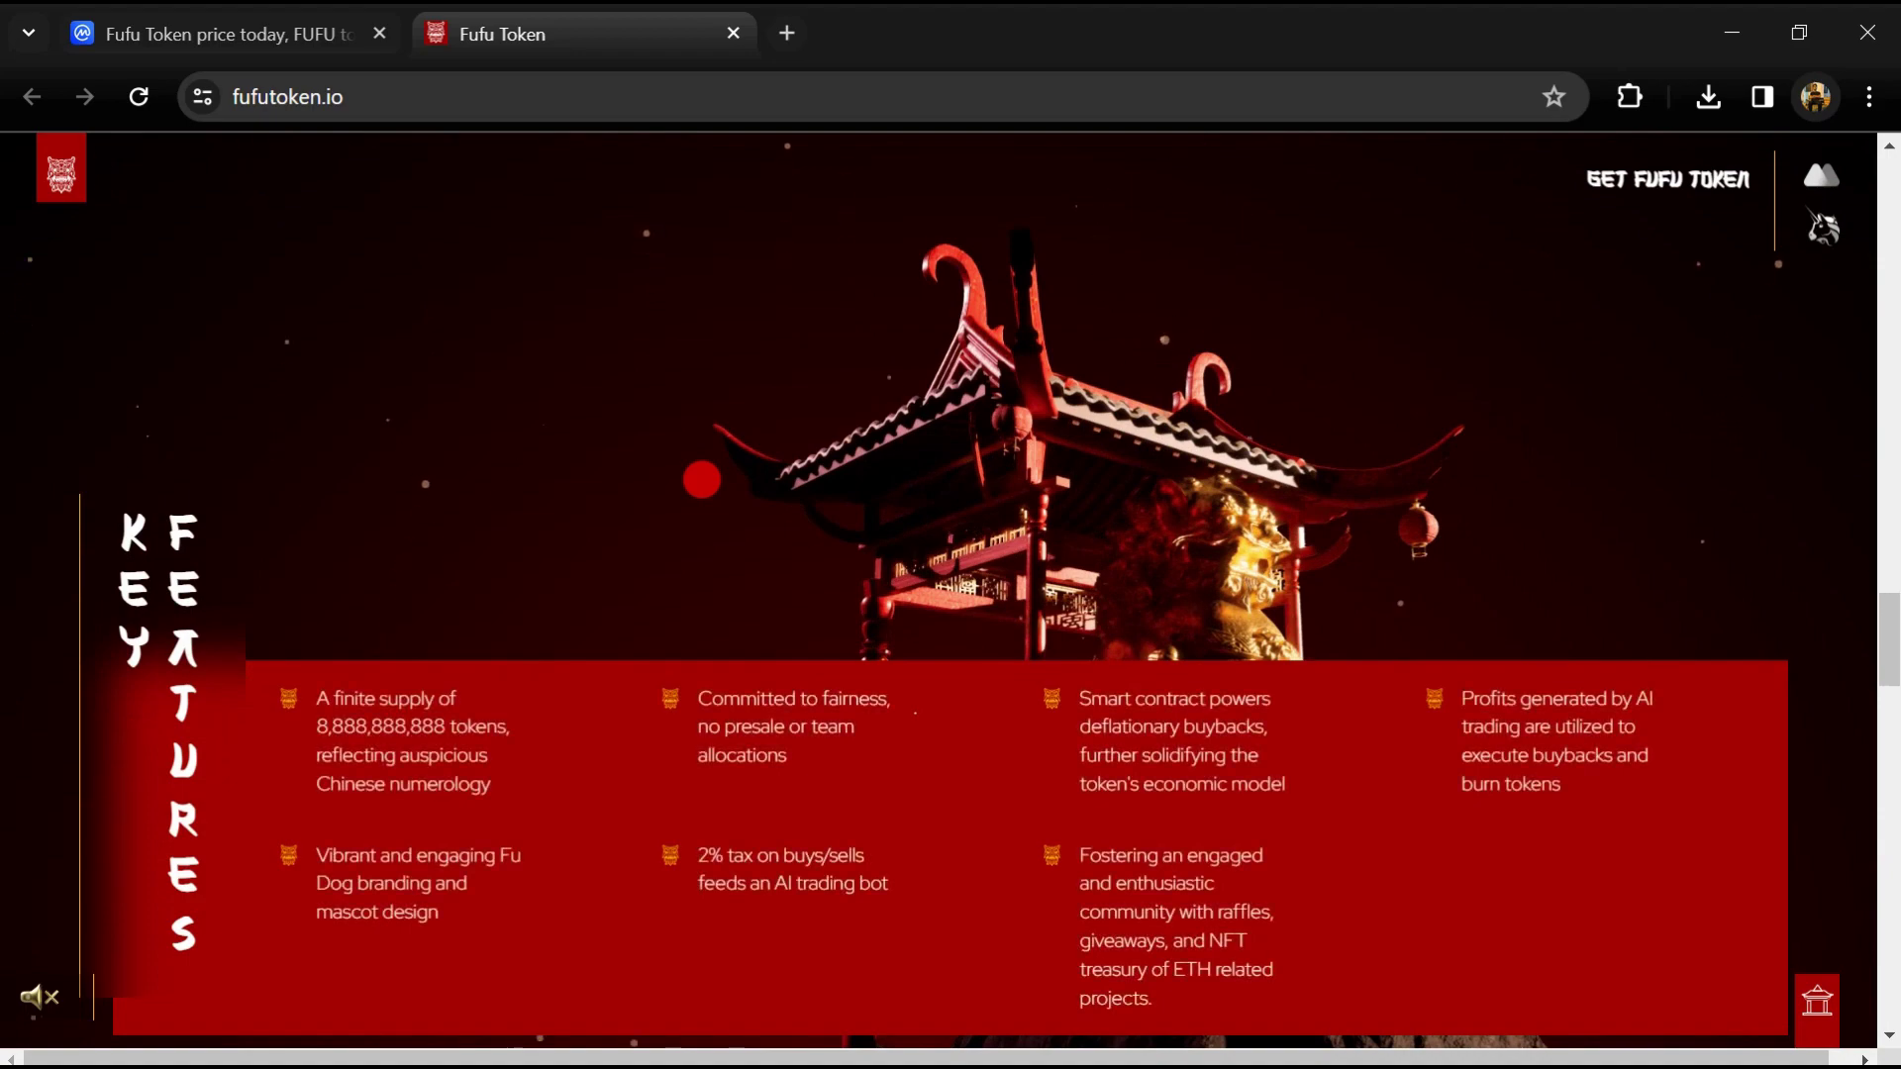
scroll(701, 480, down, 3)
scroll(605, 489, down, 3)
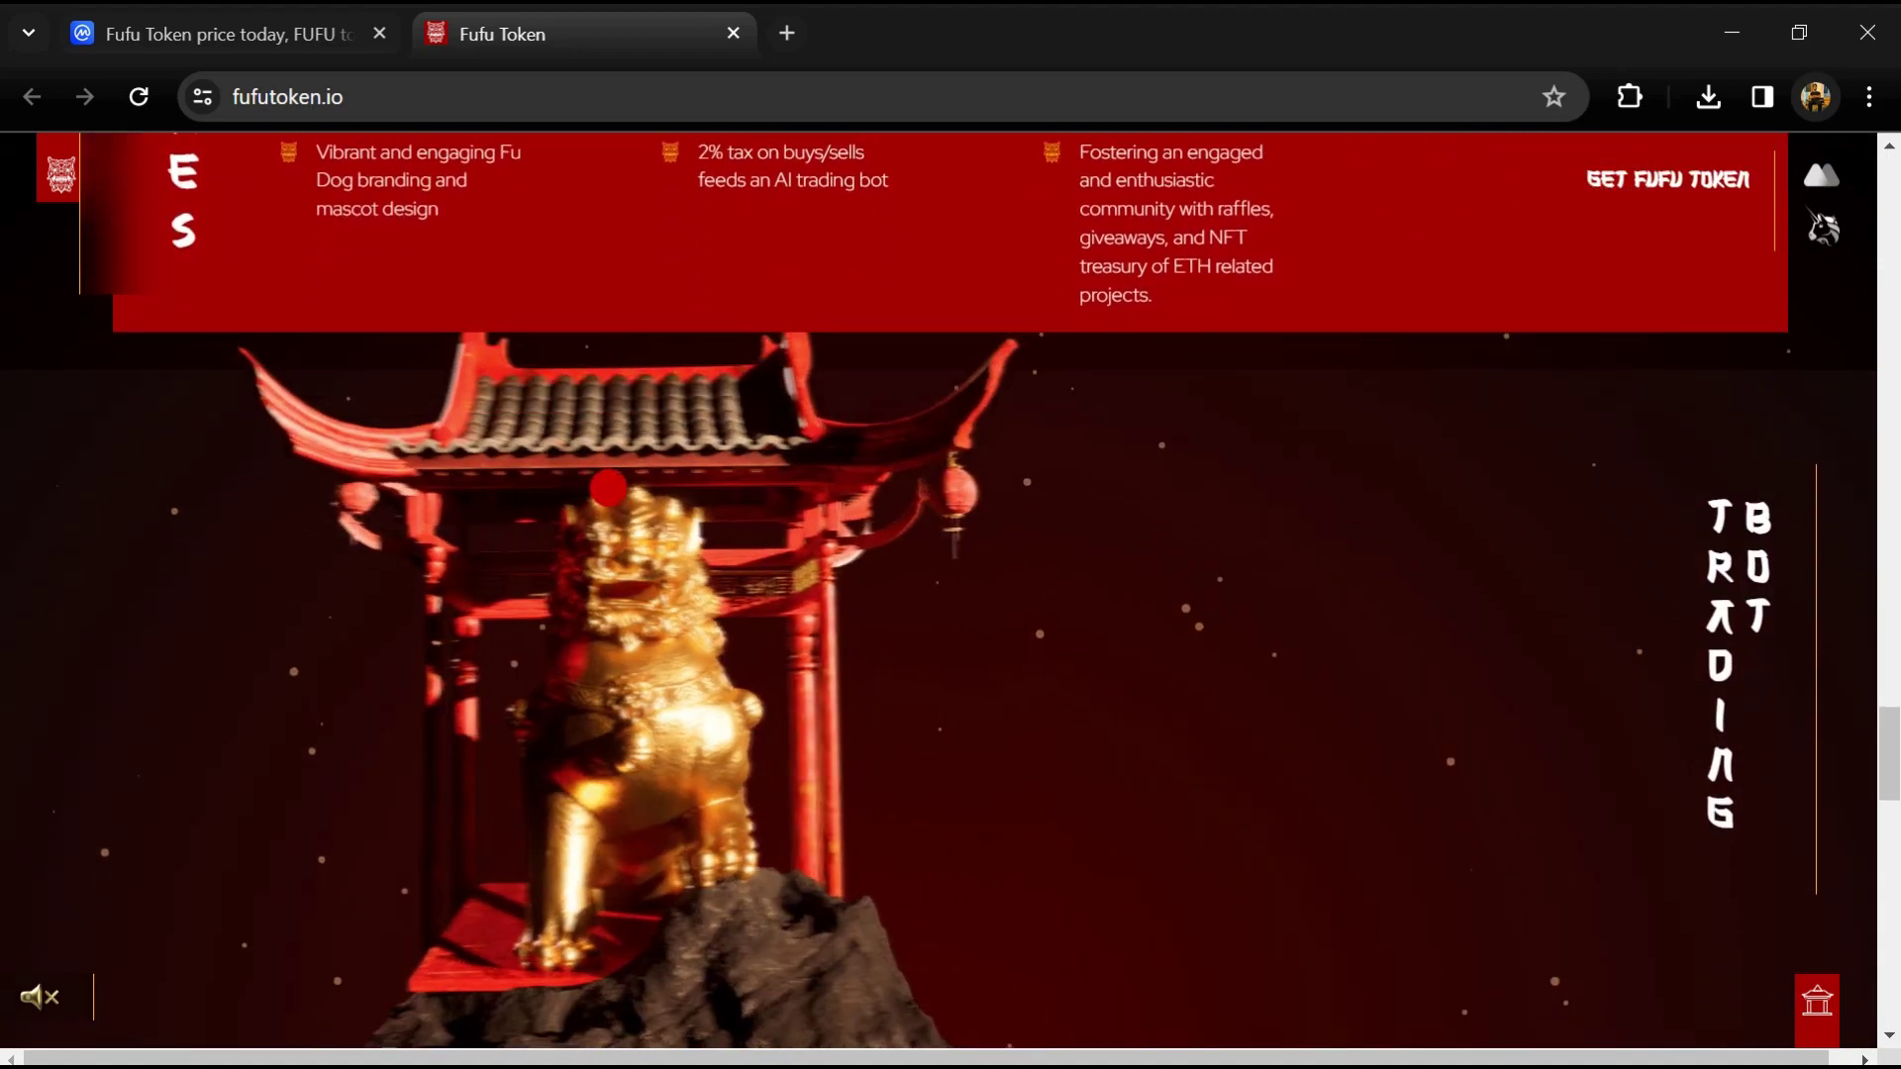
scroll(605, 489, down, 3)
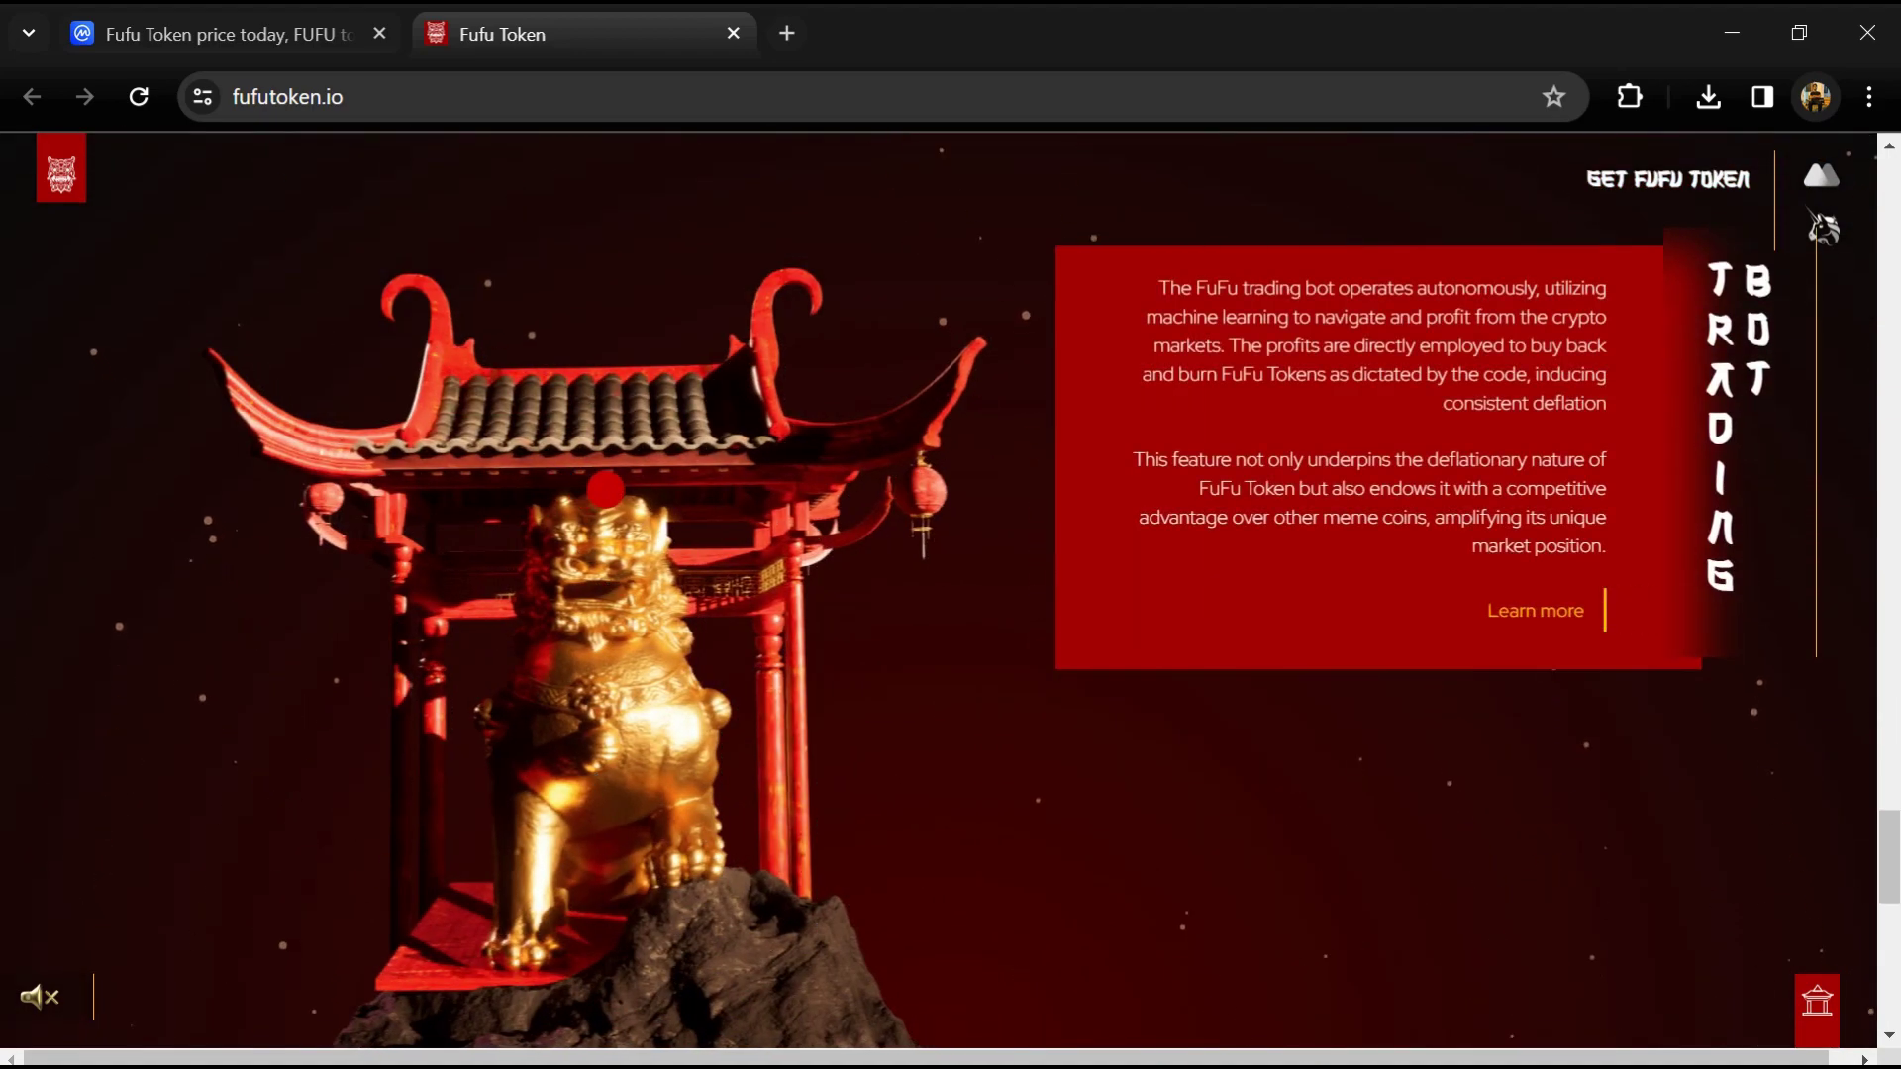
scroll(604, 489, down, 3)
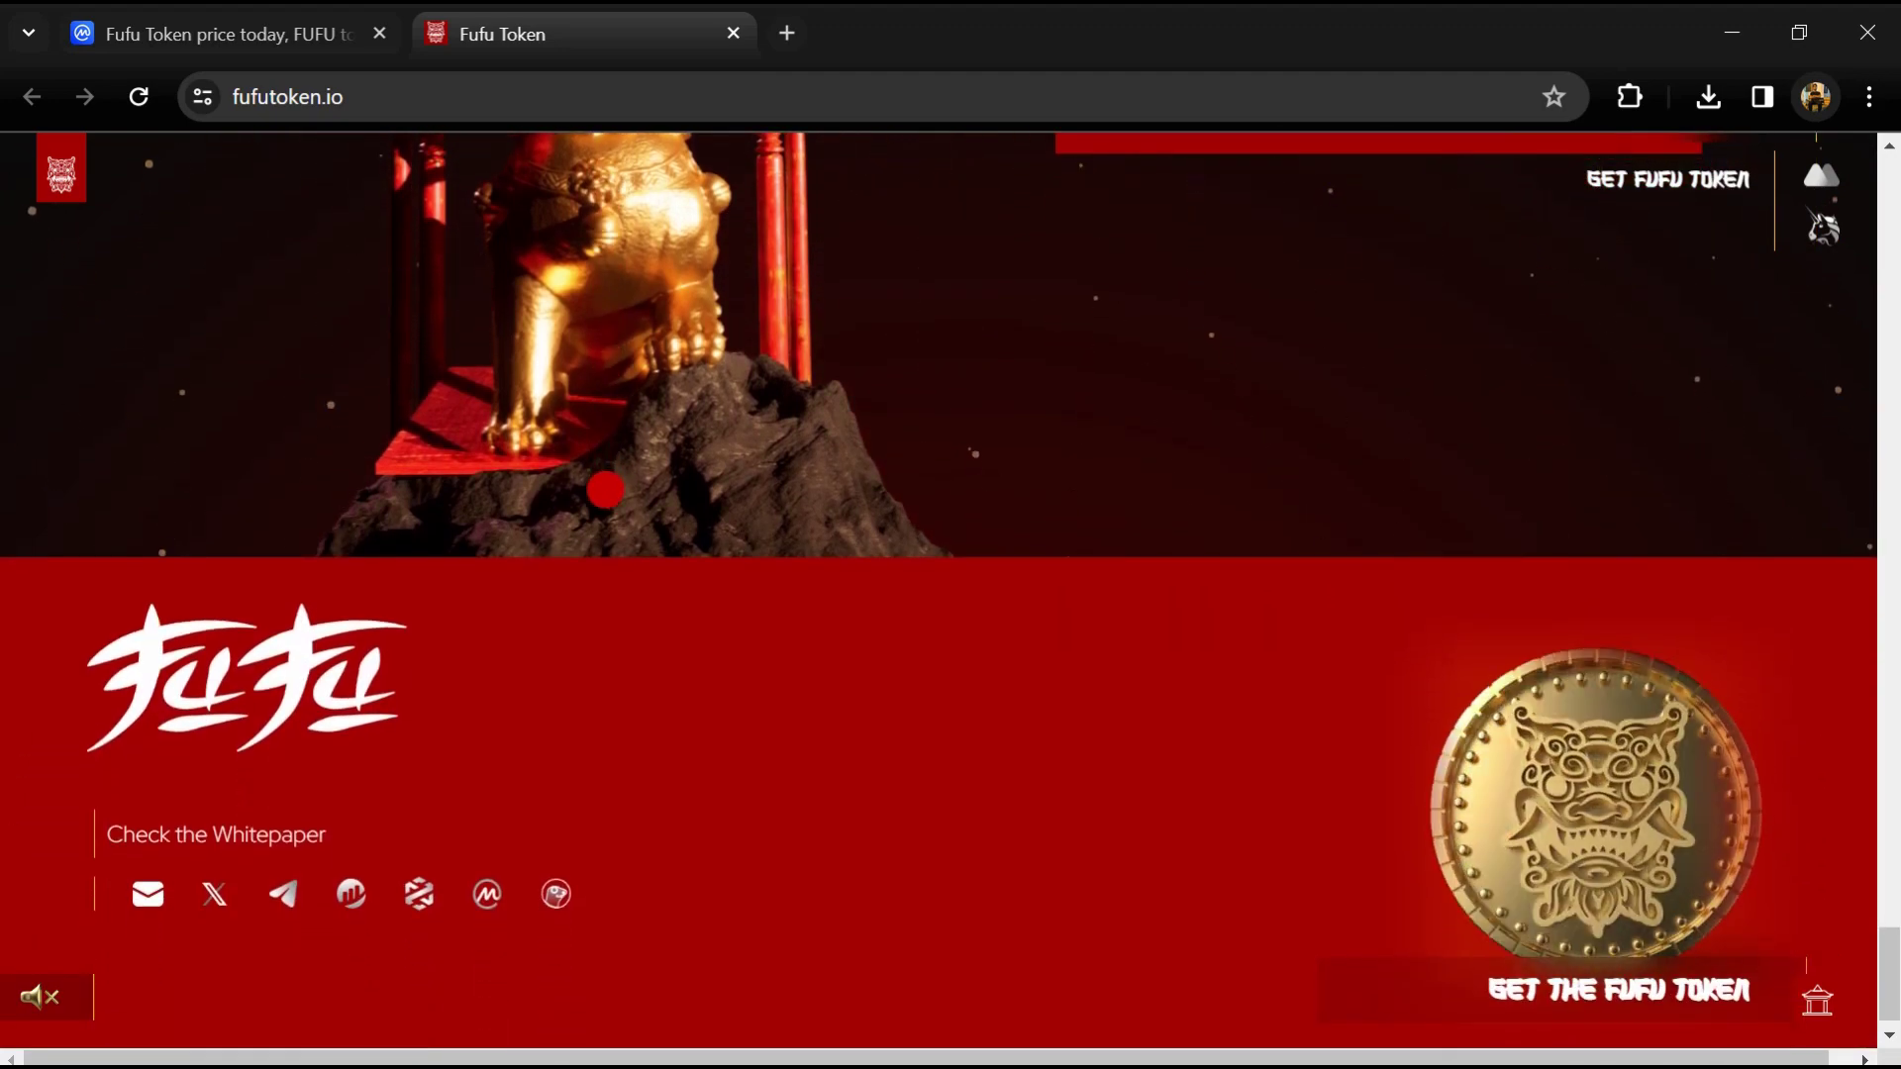
scroll(605, 489, up, 4)
scroll(604, 490, up, 3)
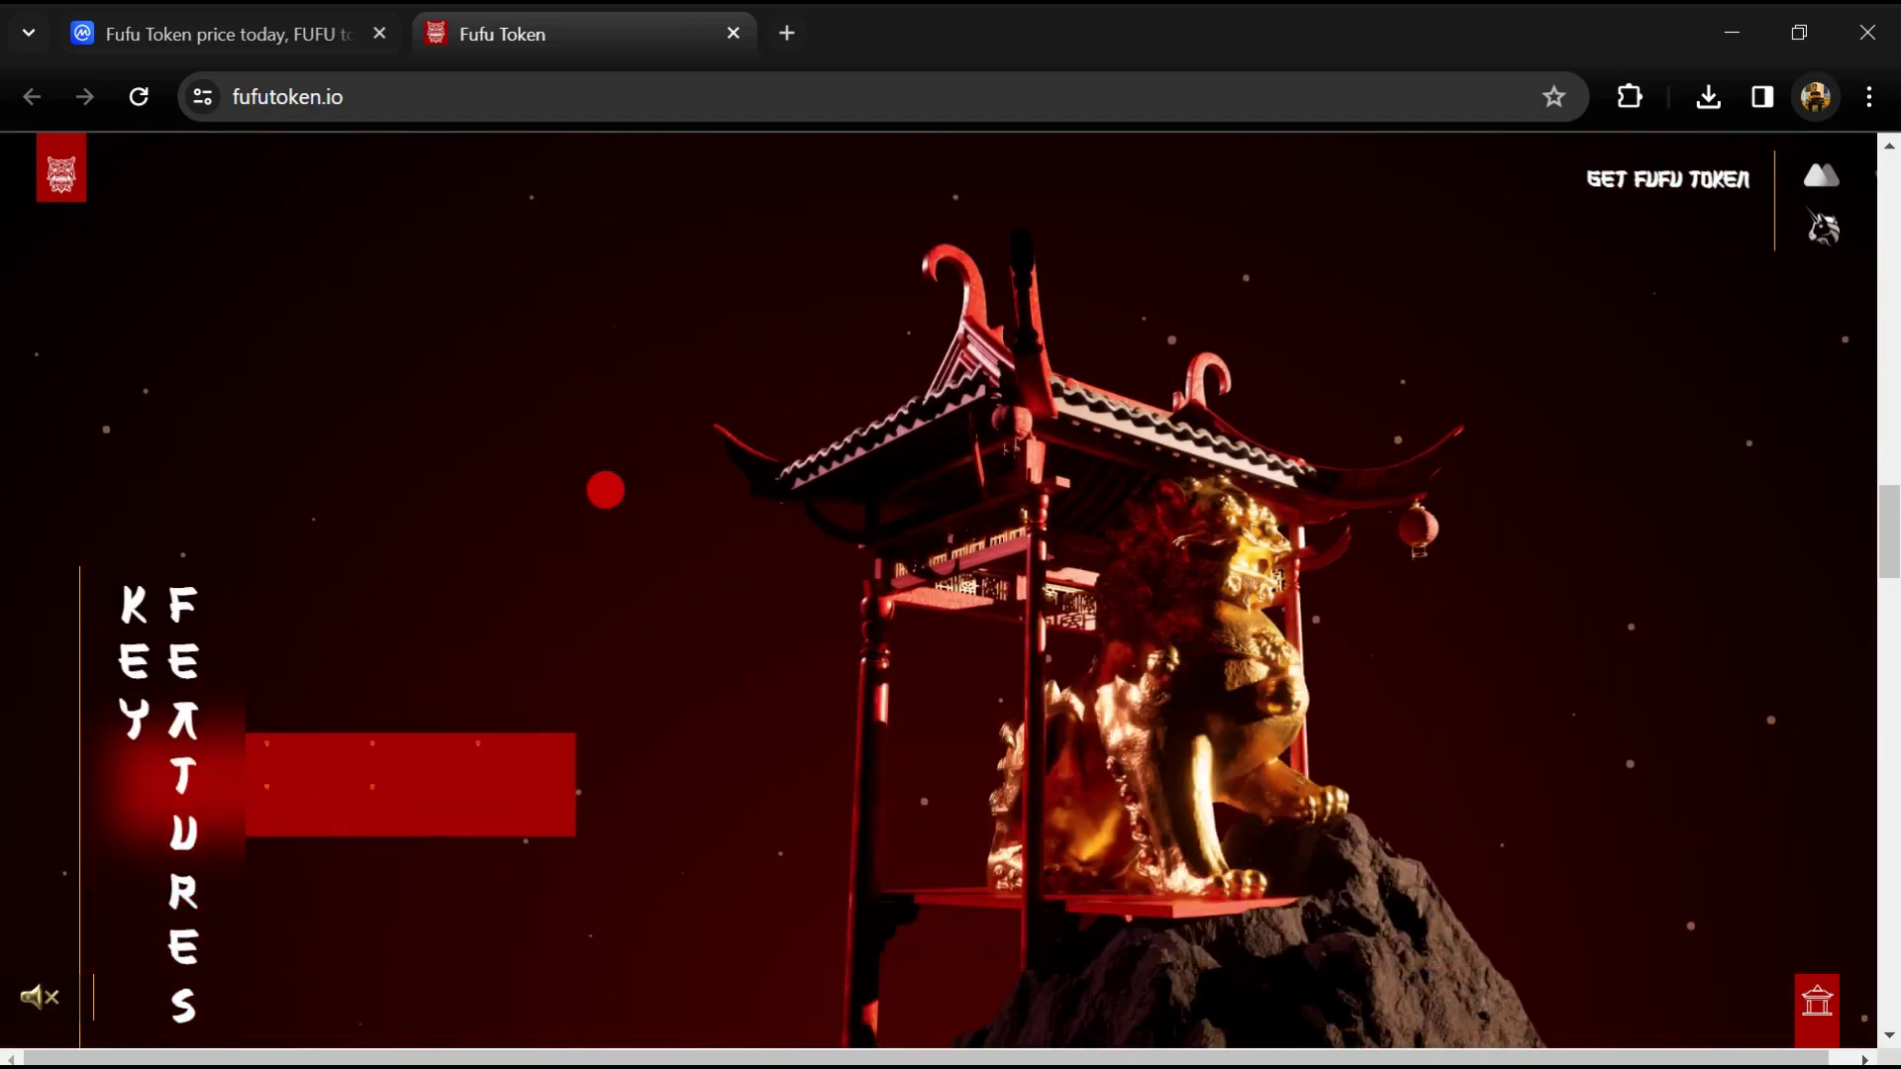
scroll(605, 490, up, 3)
scroll(604, 489, up, 3)
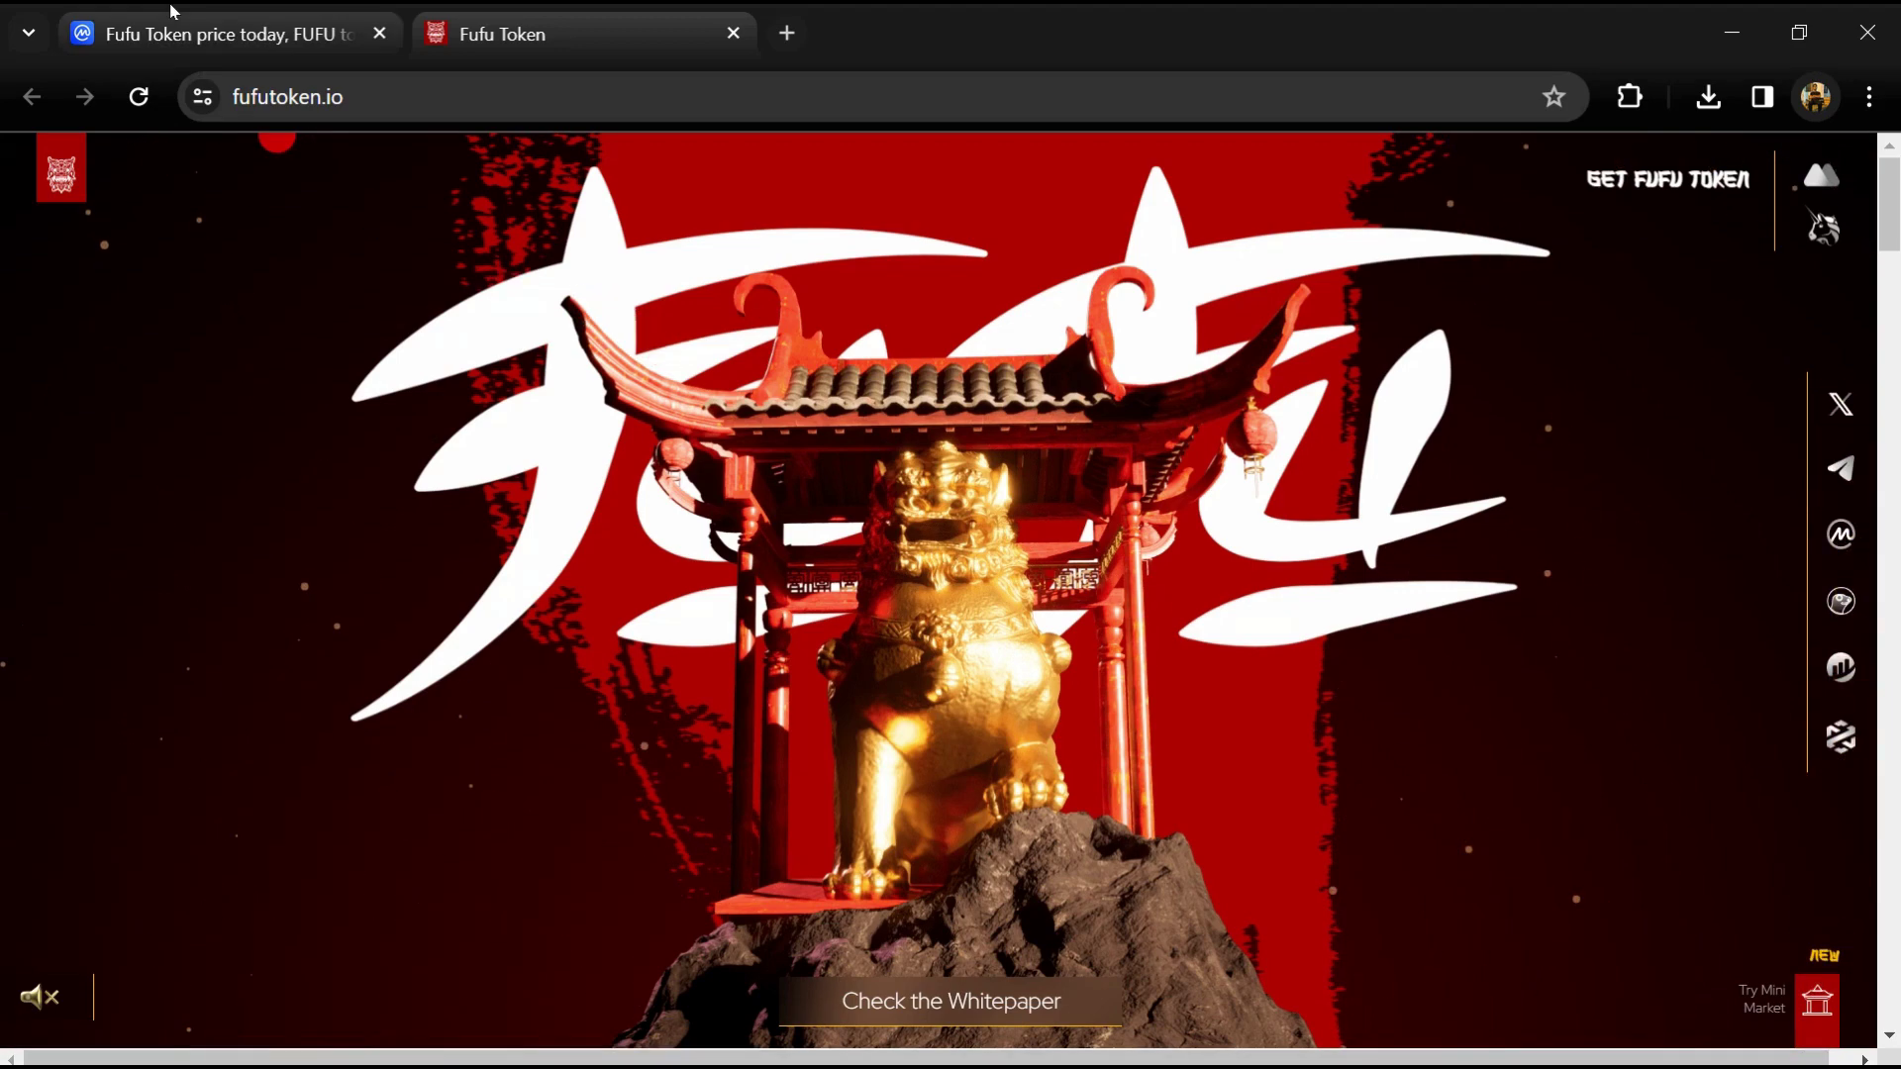
click(194, 30)
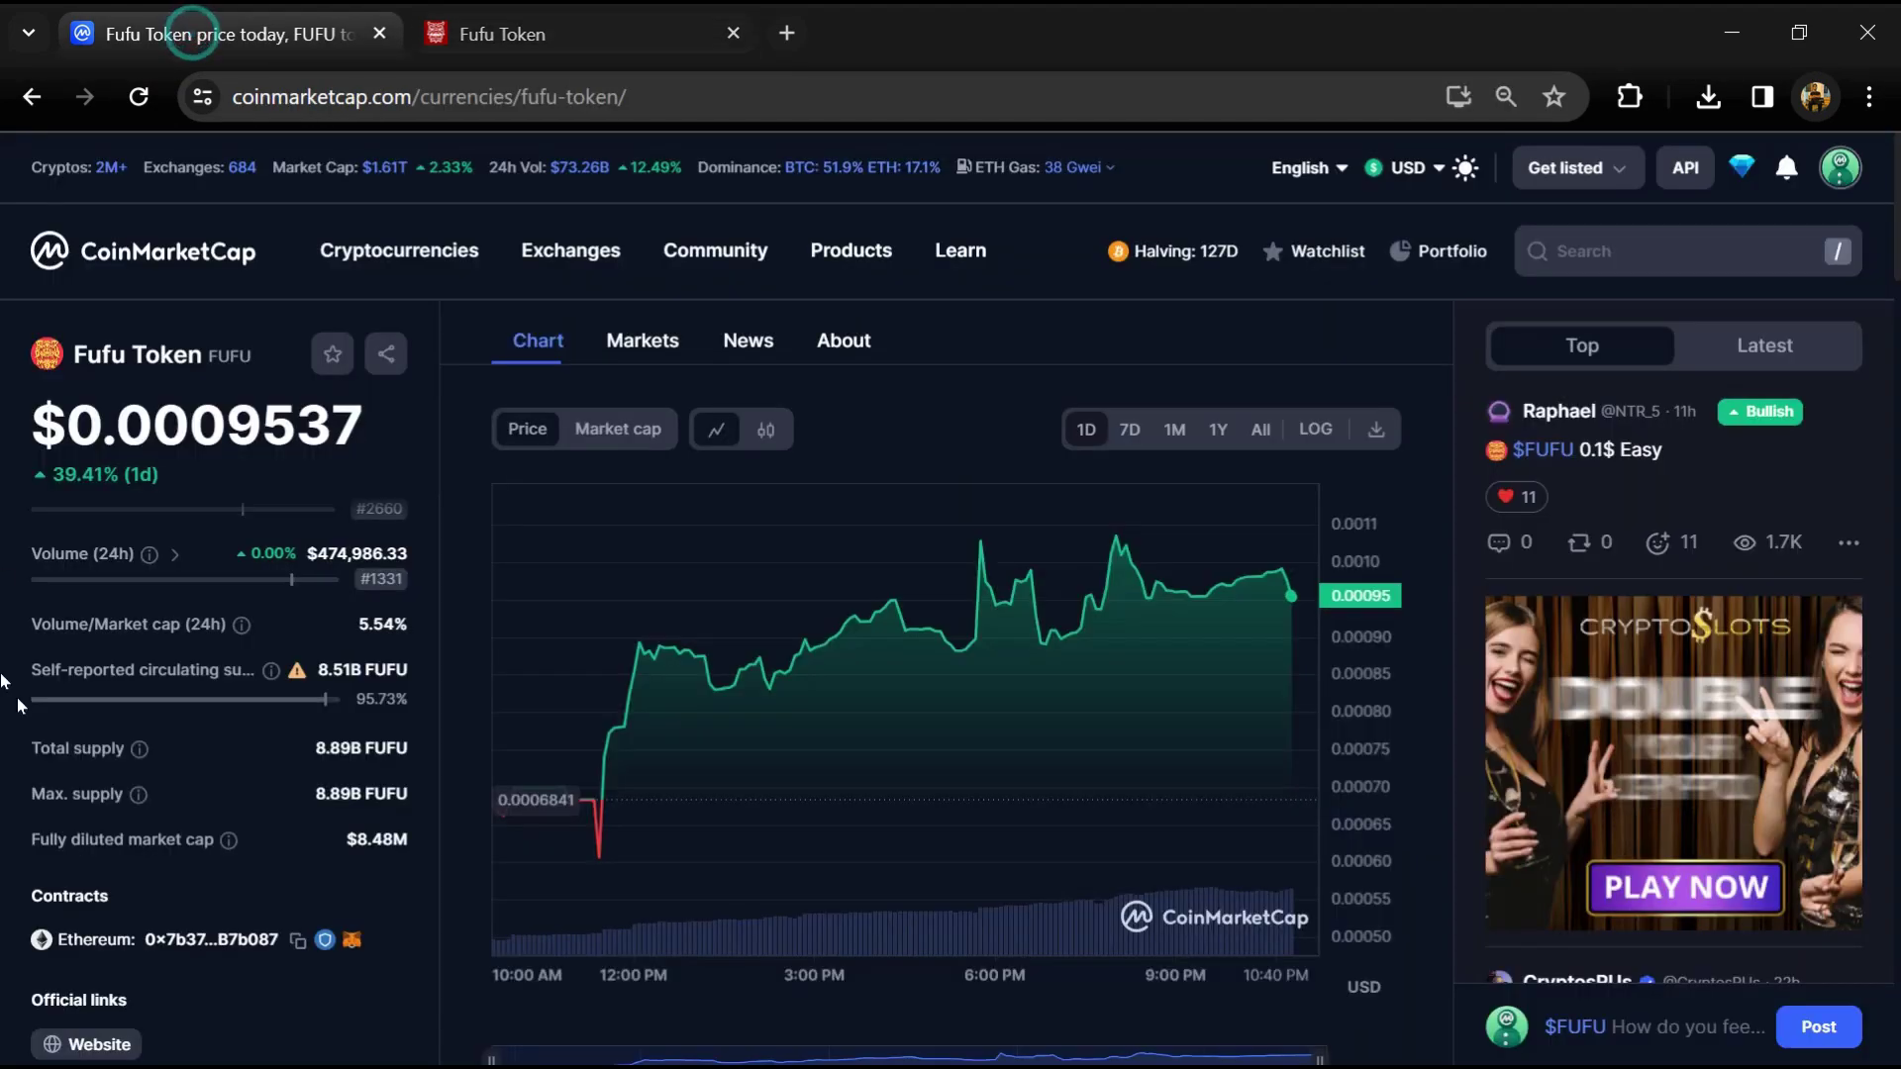
double_click(336, 745)
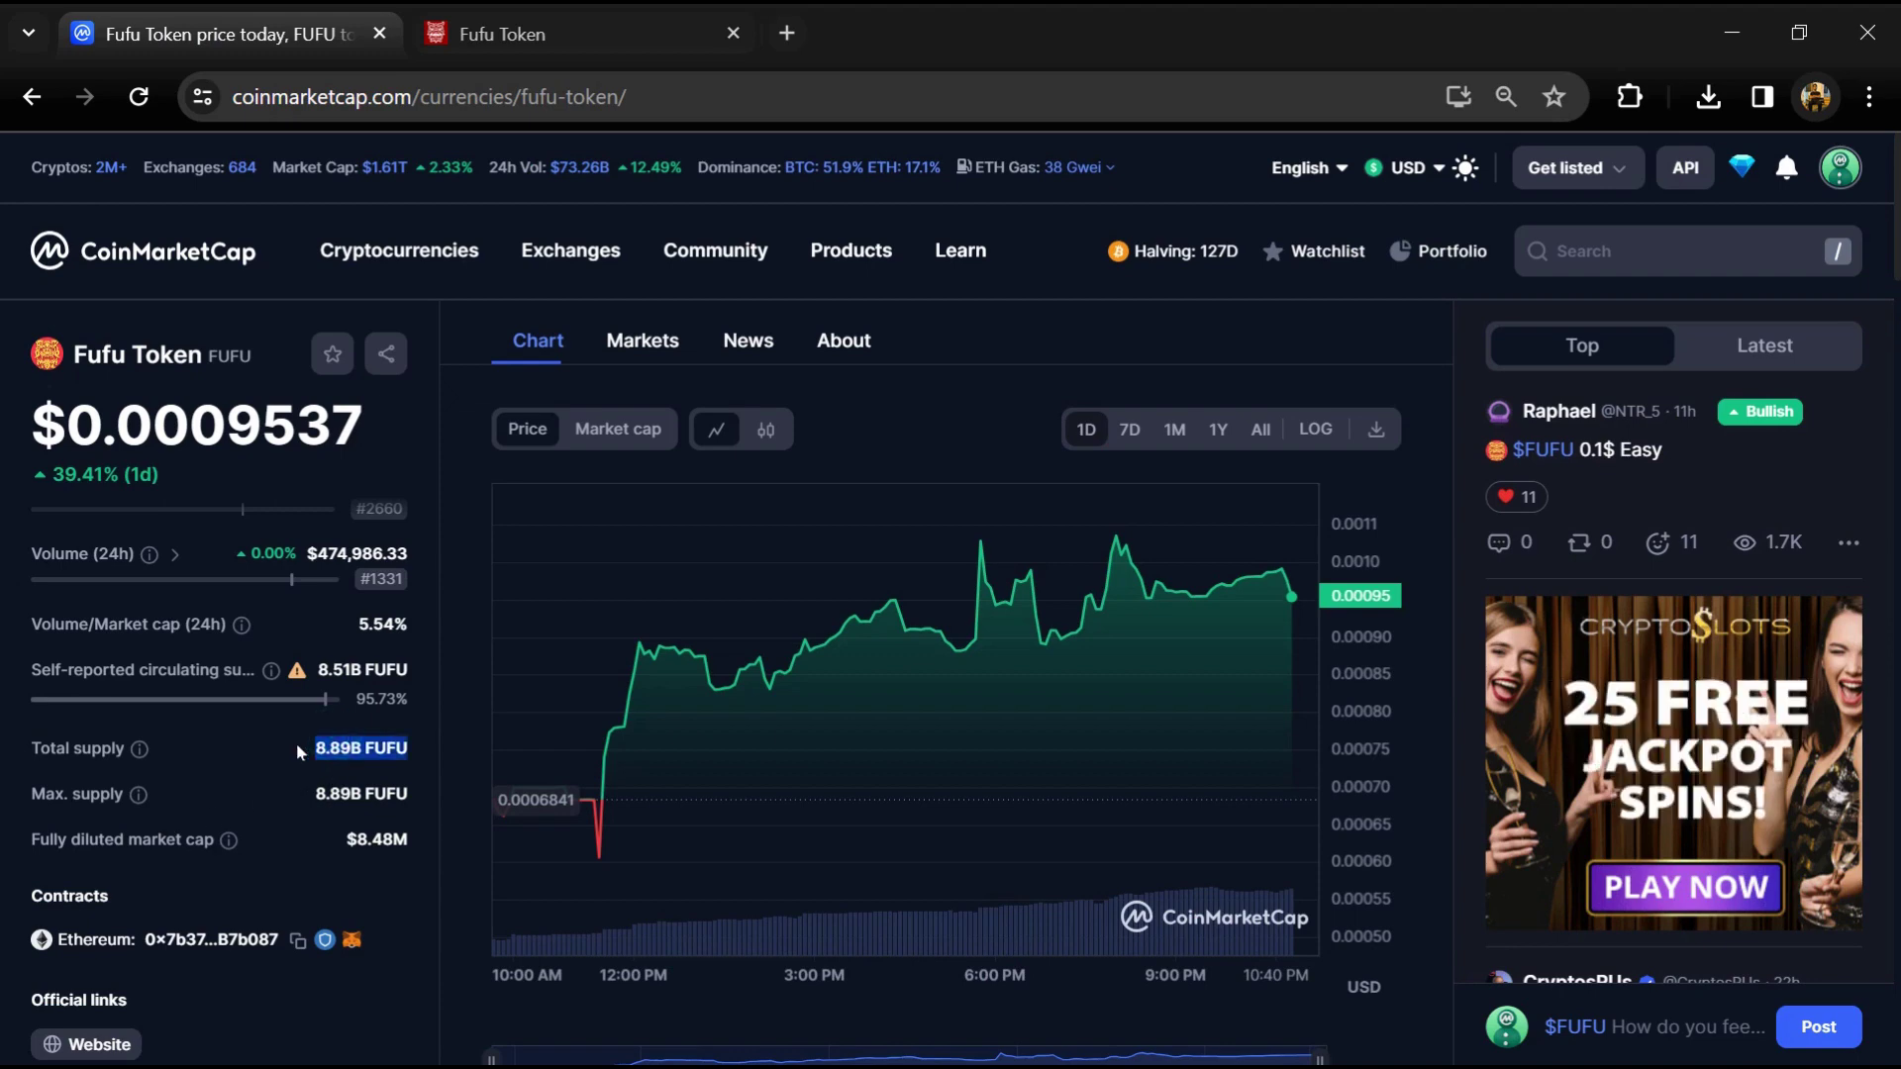
double_click(338, 669)
click(353, 669)
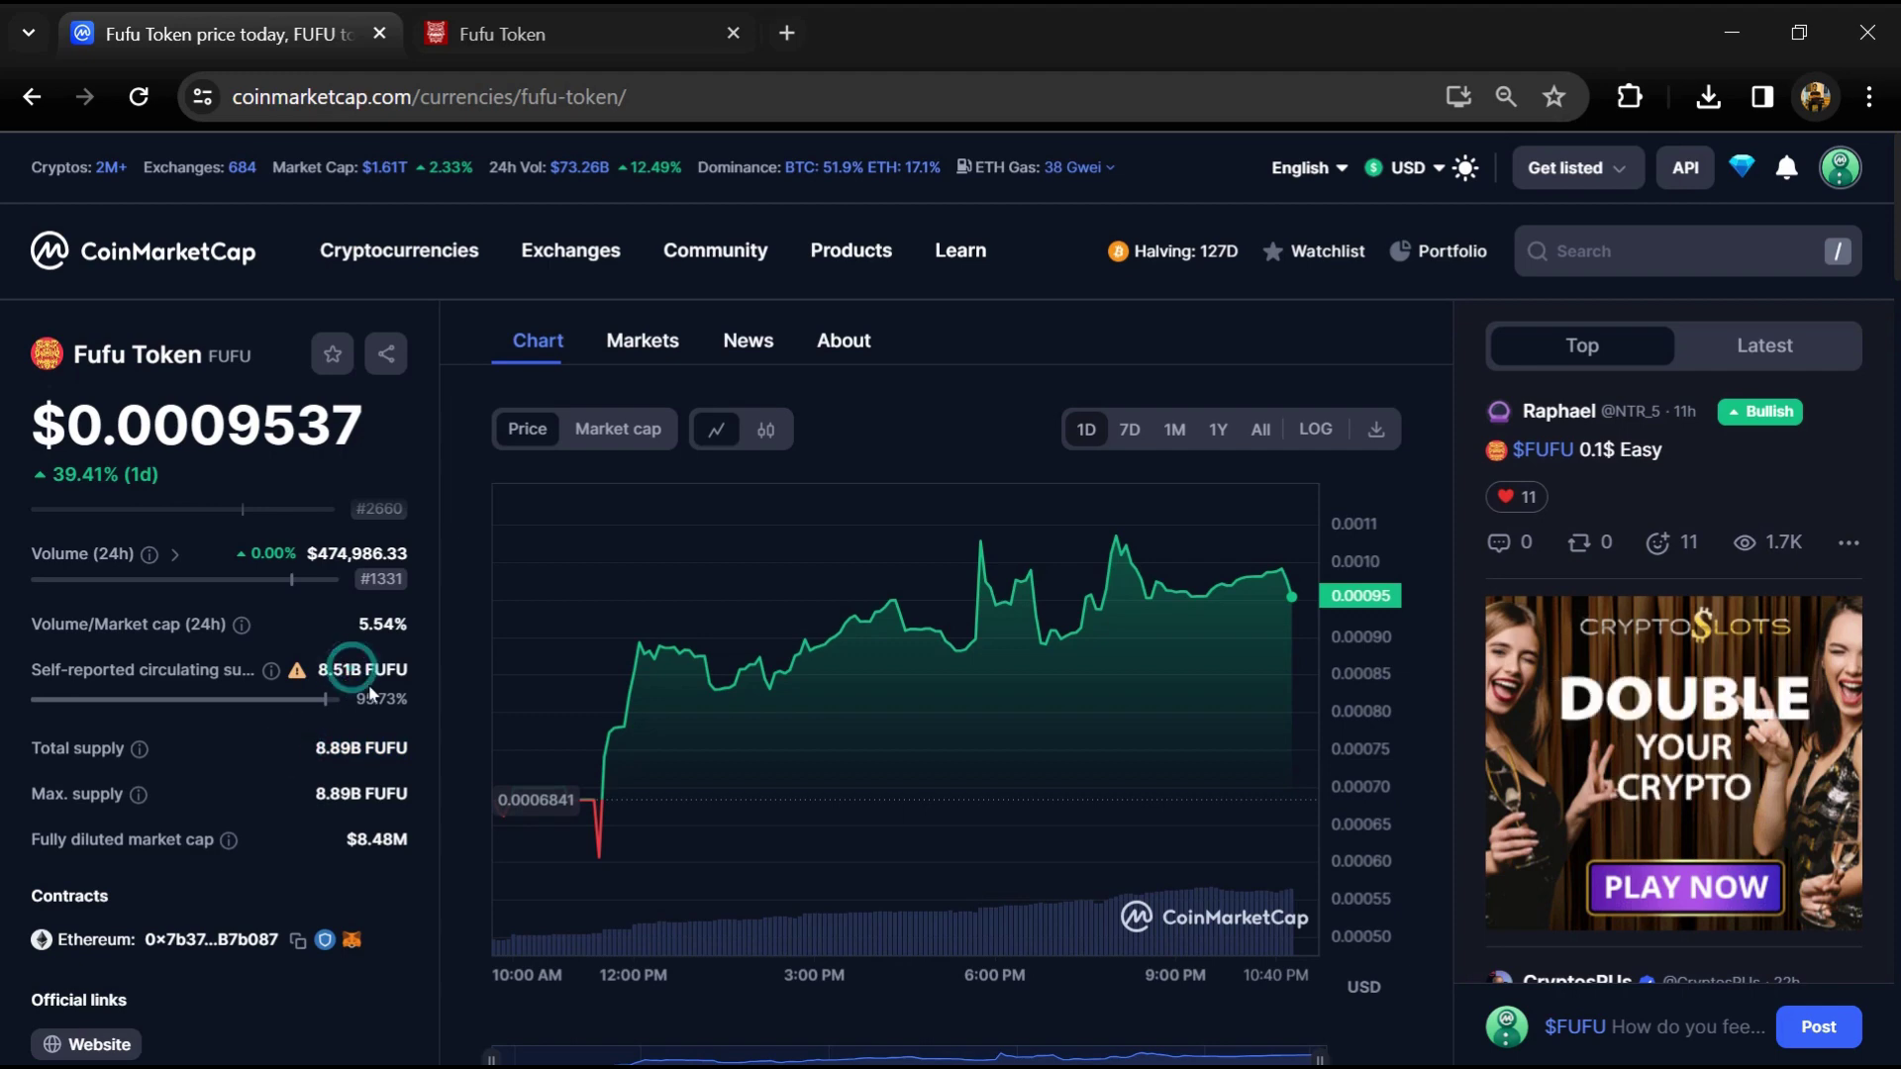
triple_click(352, 670)
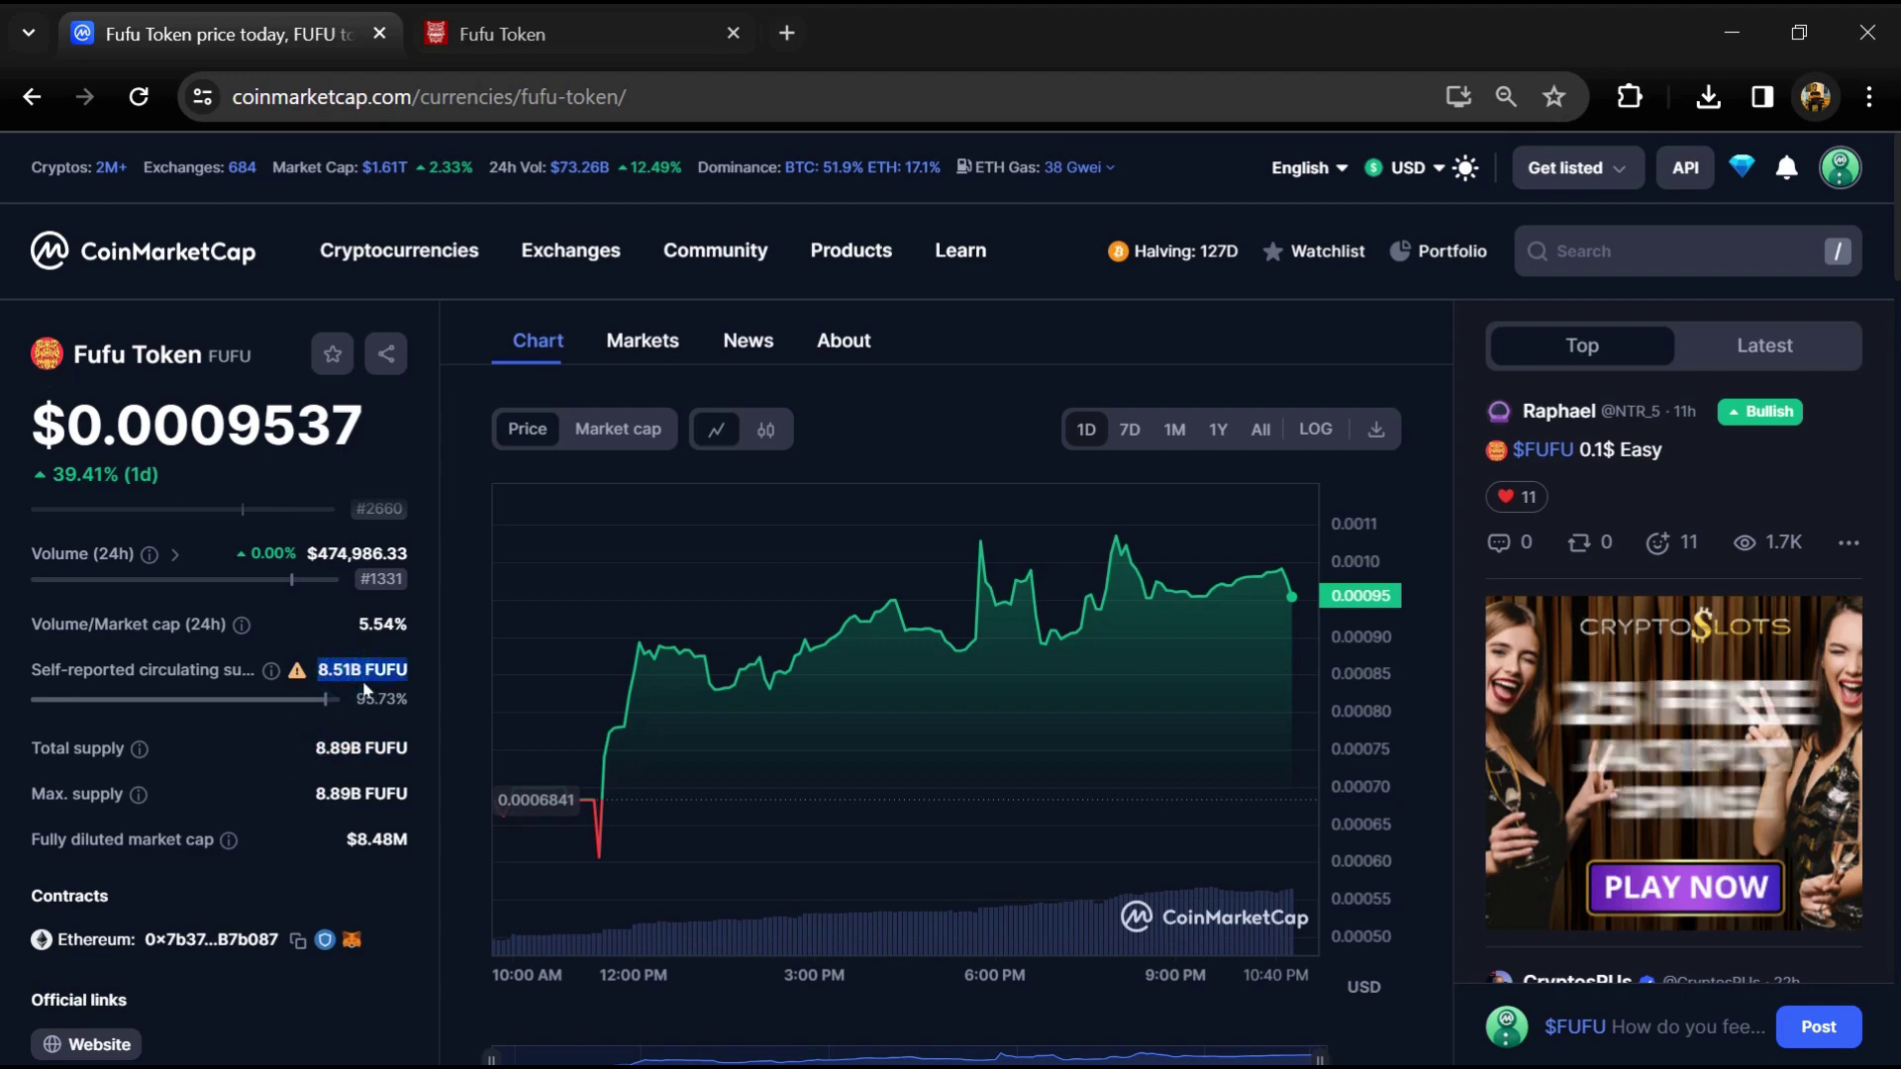
click(363, 689)
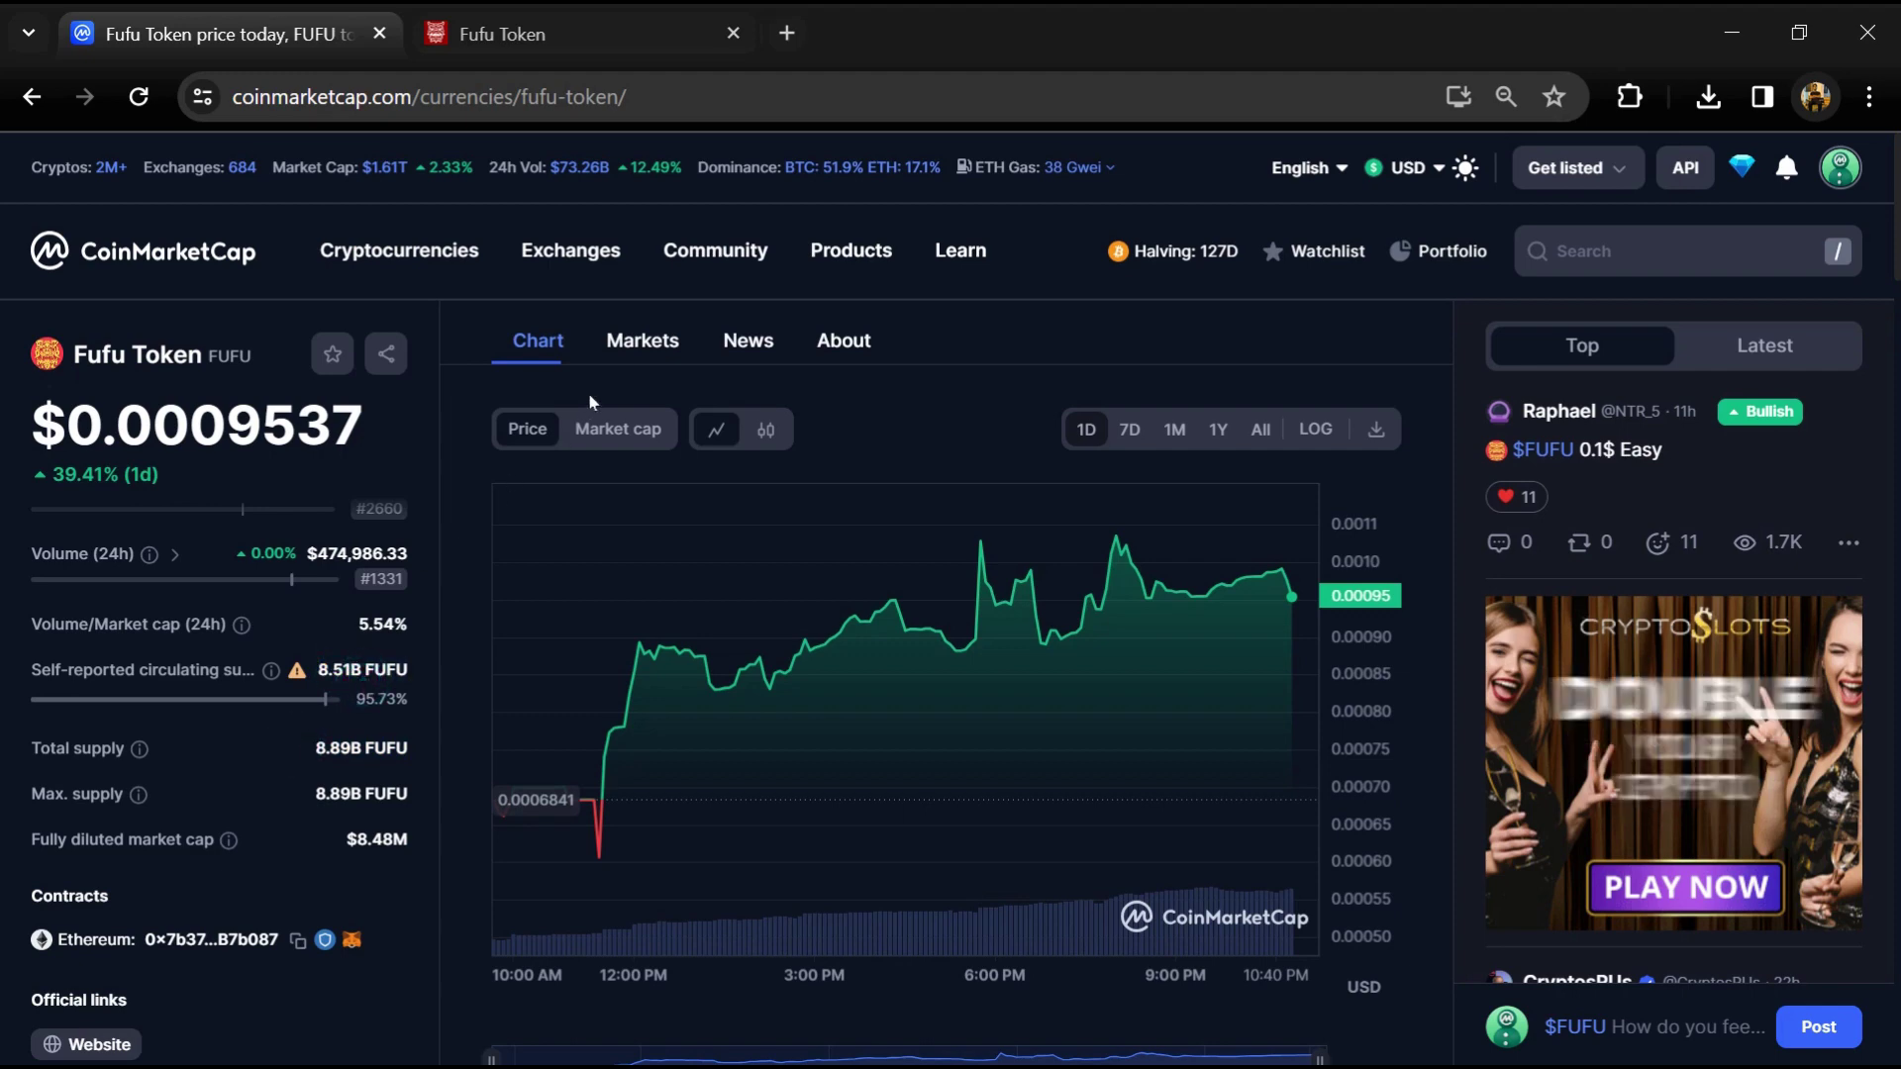
click(636, 351)
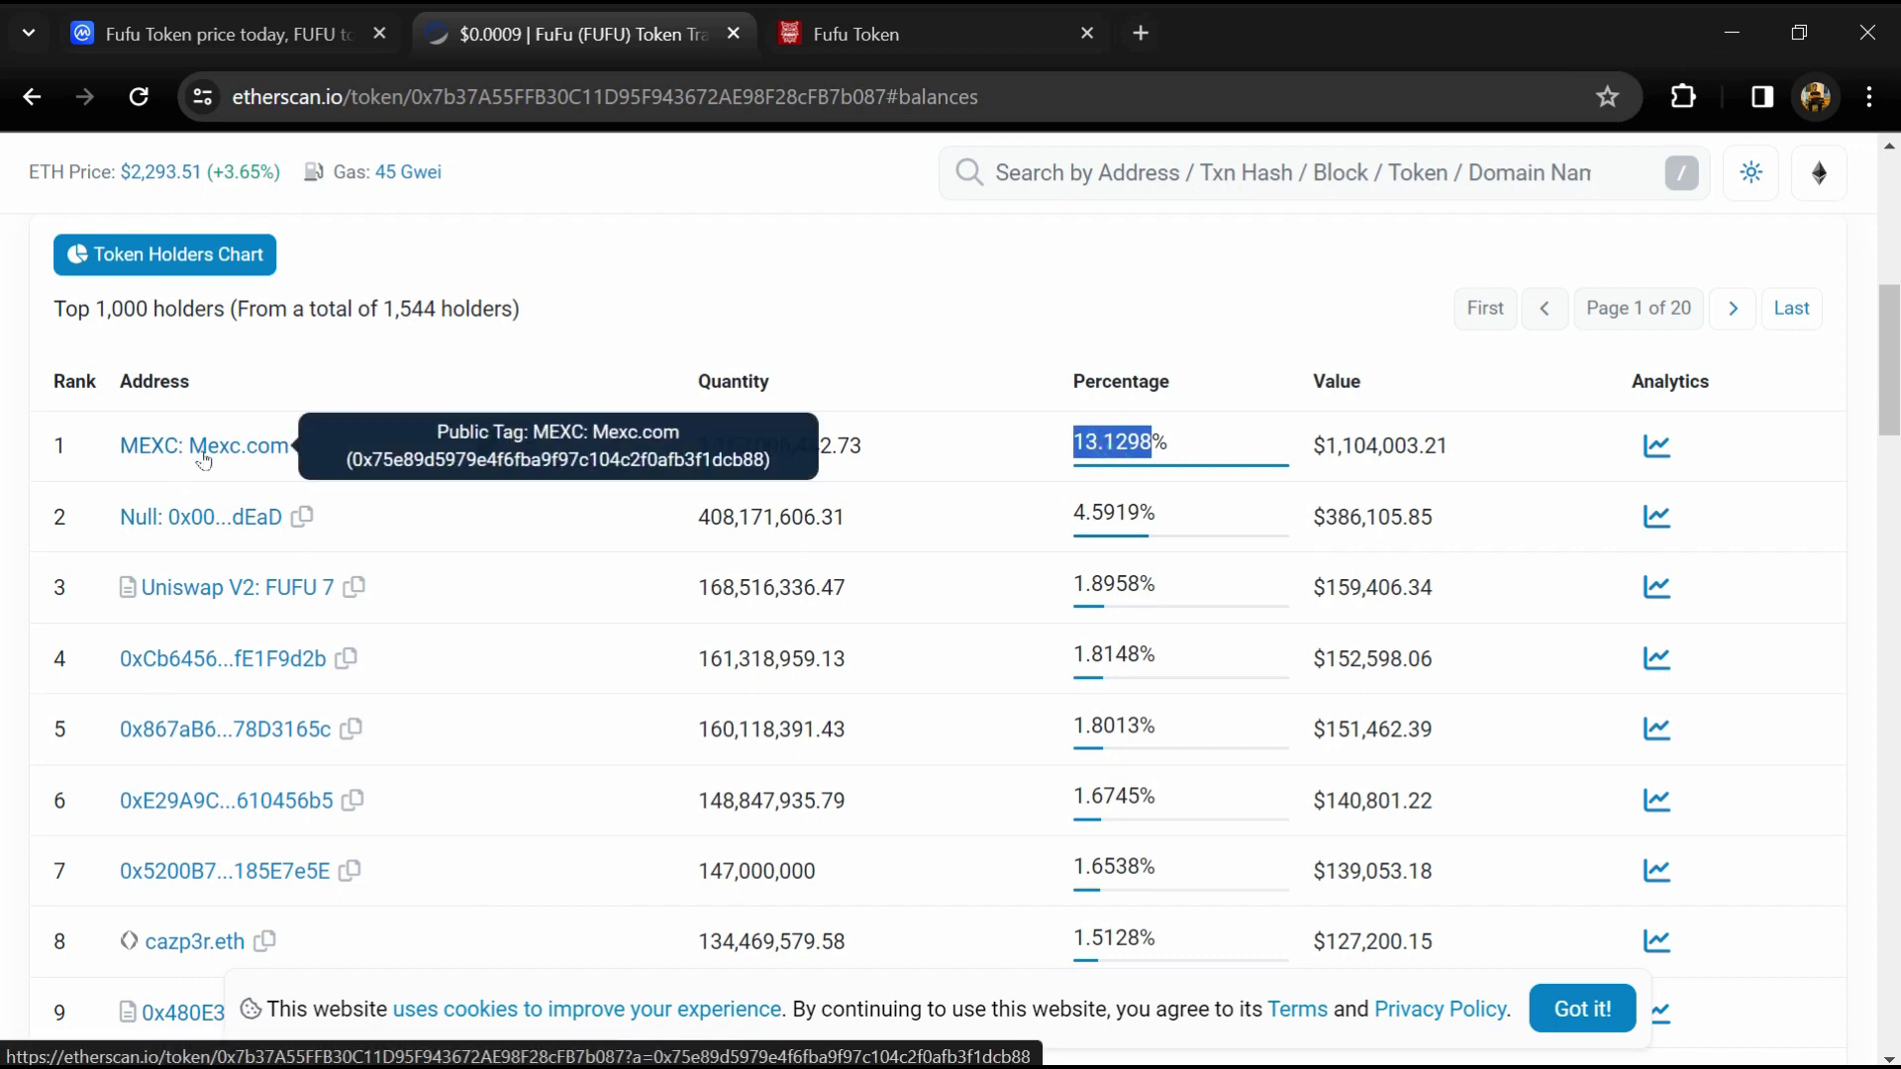
Step: Clear the highlight on the top holder's percentage in Etherscan's FUFU holders list
click(1104, 553)
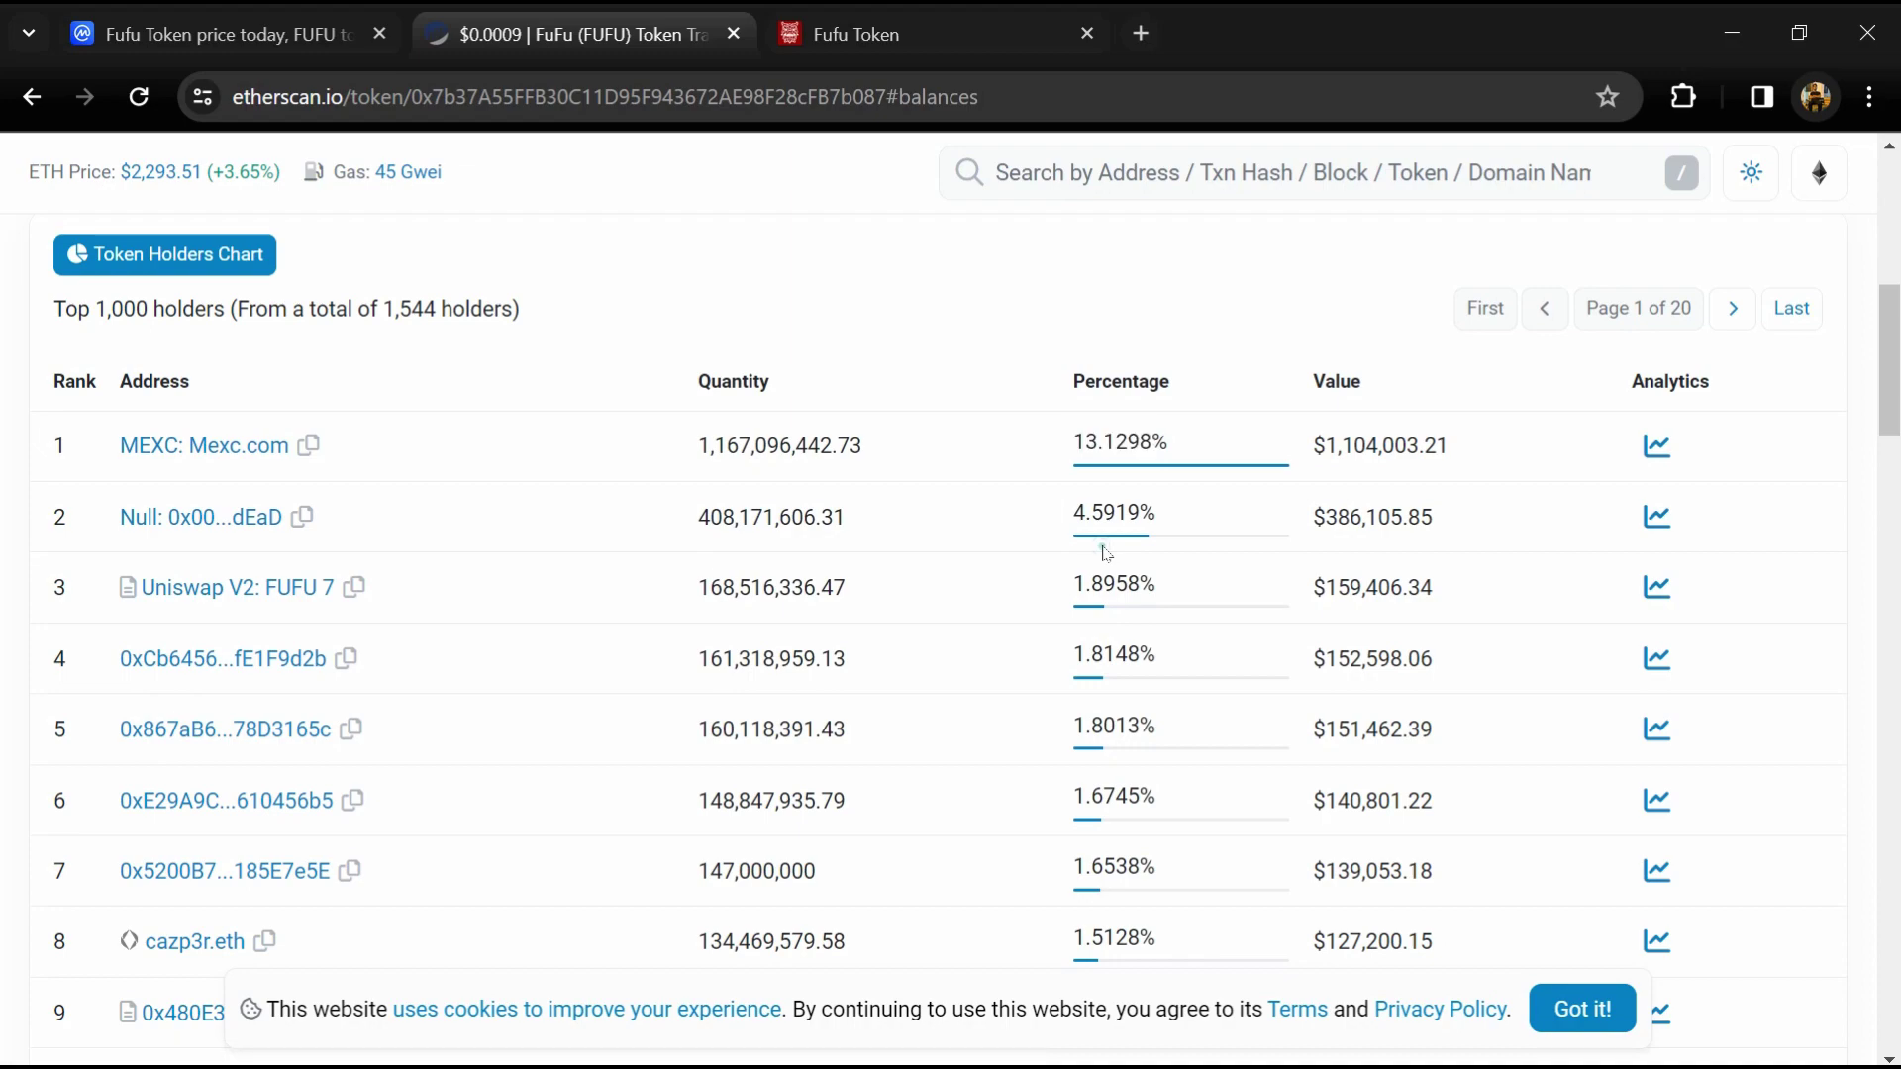
scroll(1104, 553, down, 2)
scroll(1104, 553, down, 1)
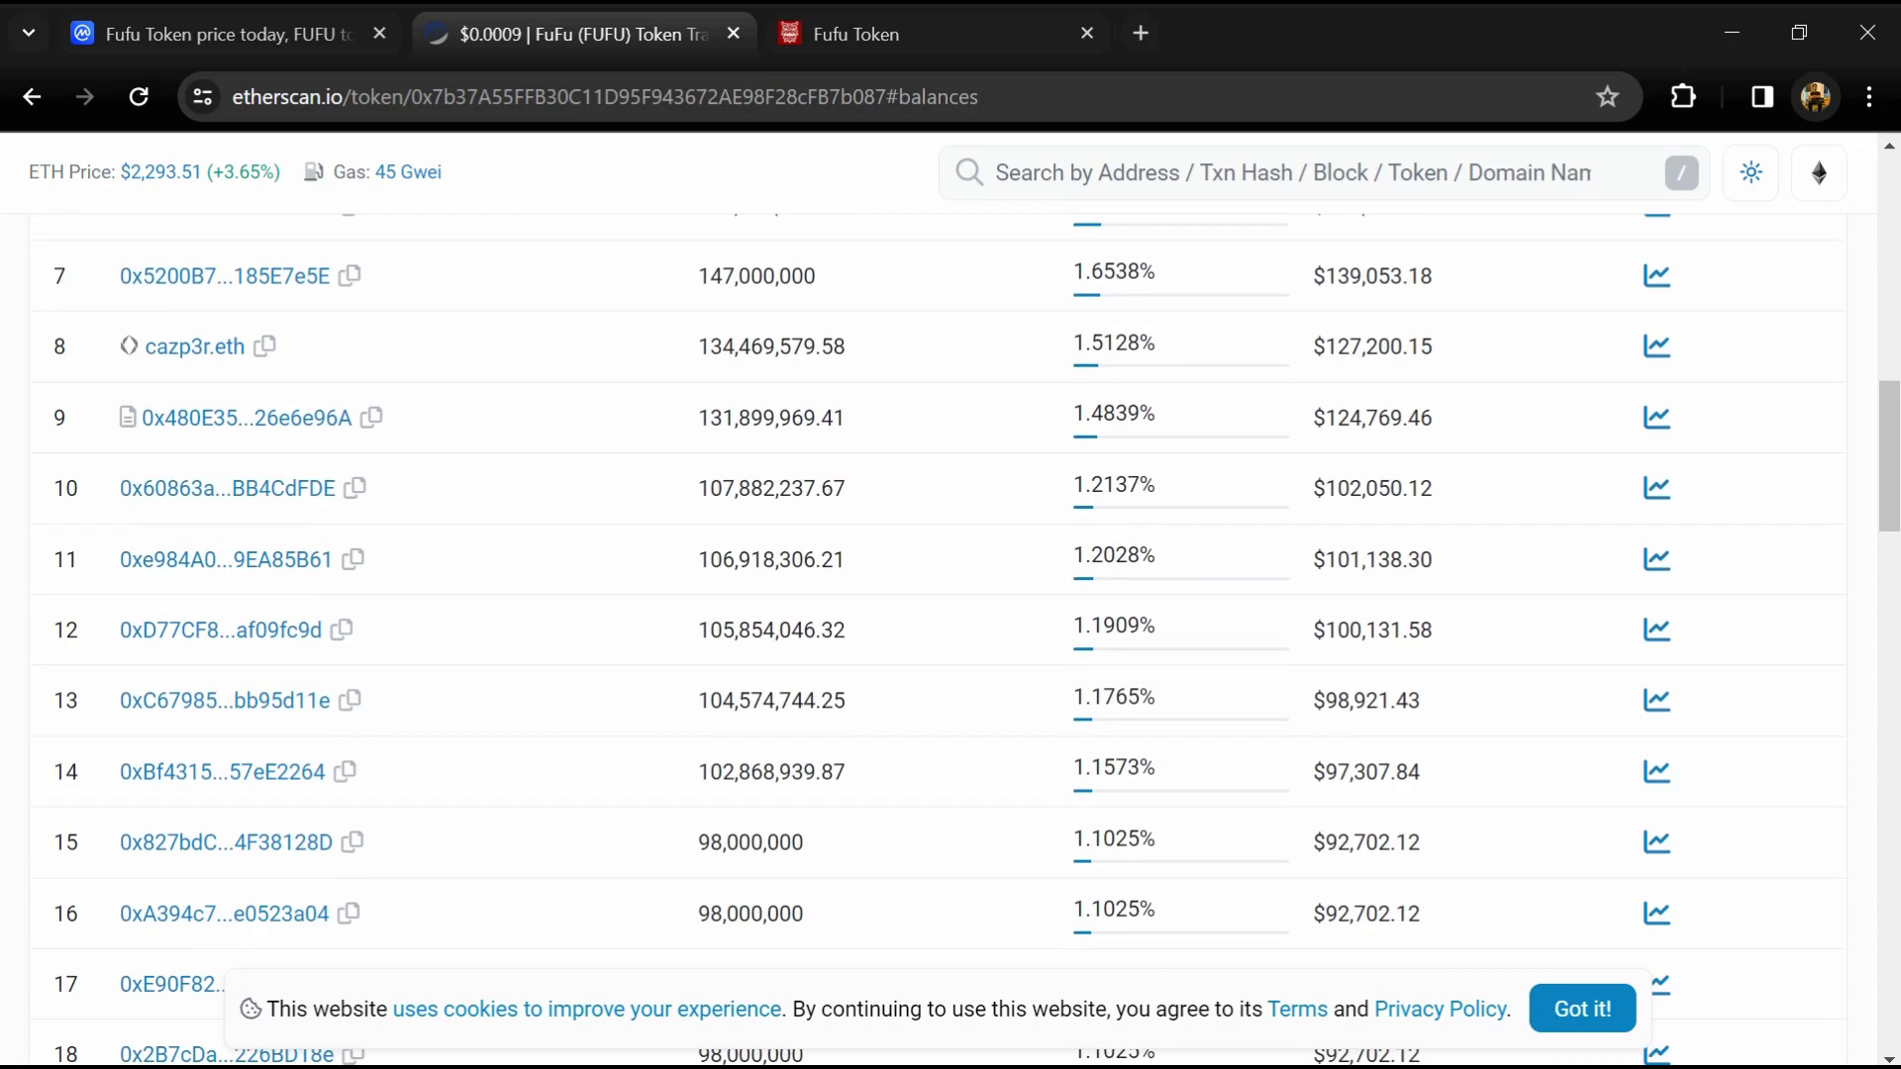
scroll(1103, 553, down, 2)
scroll(1104, 552, down, 2)
scroll(1104, 554, down, 3)
scroll(1103, 553, down, 2)
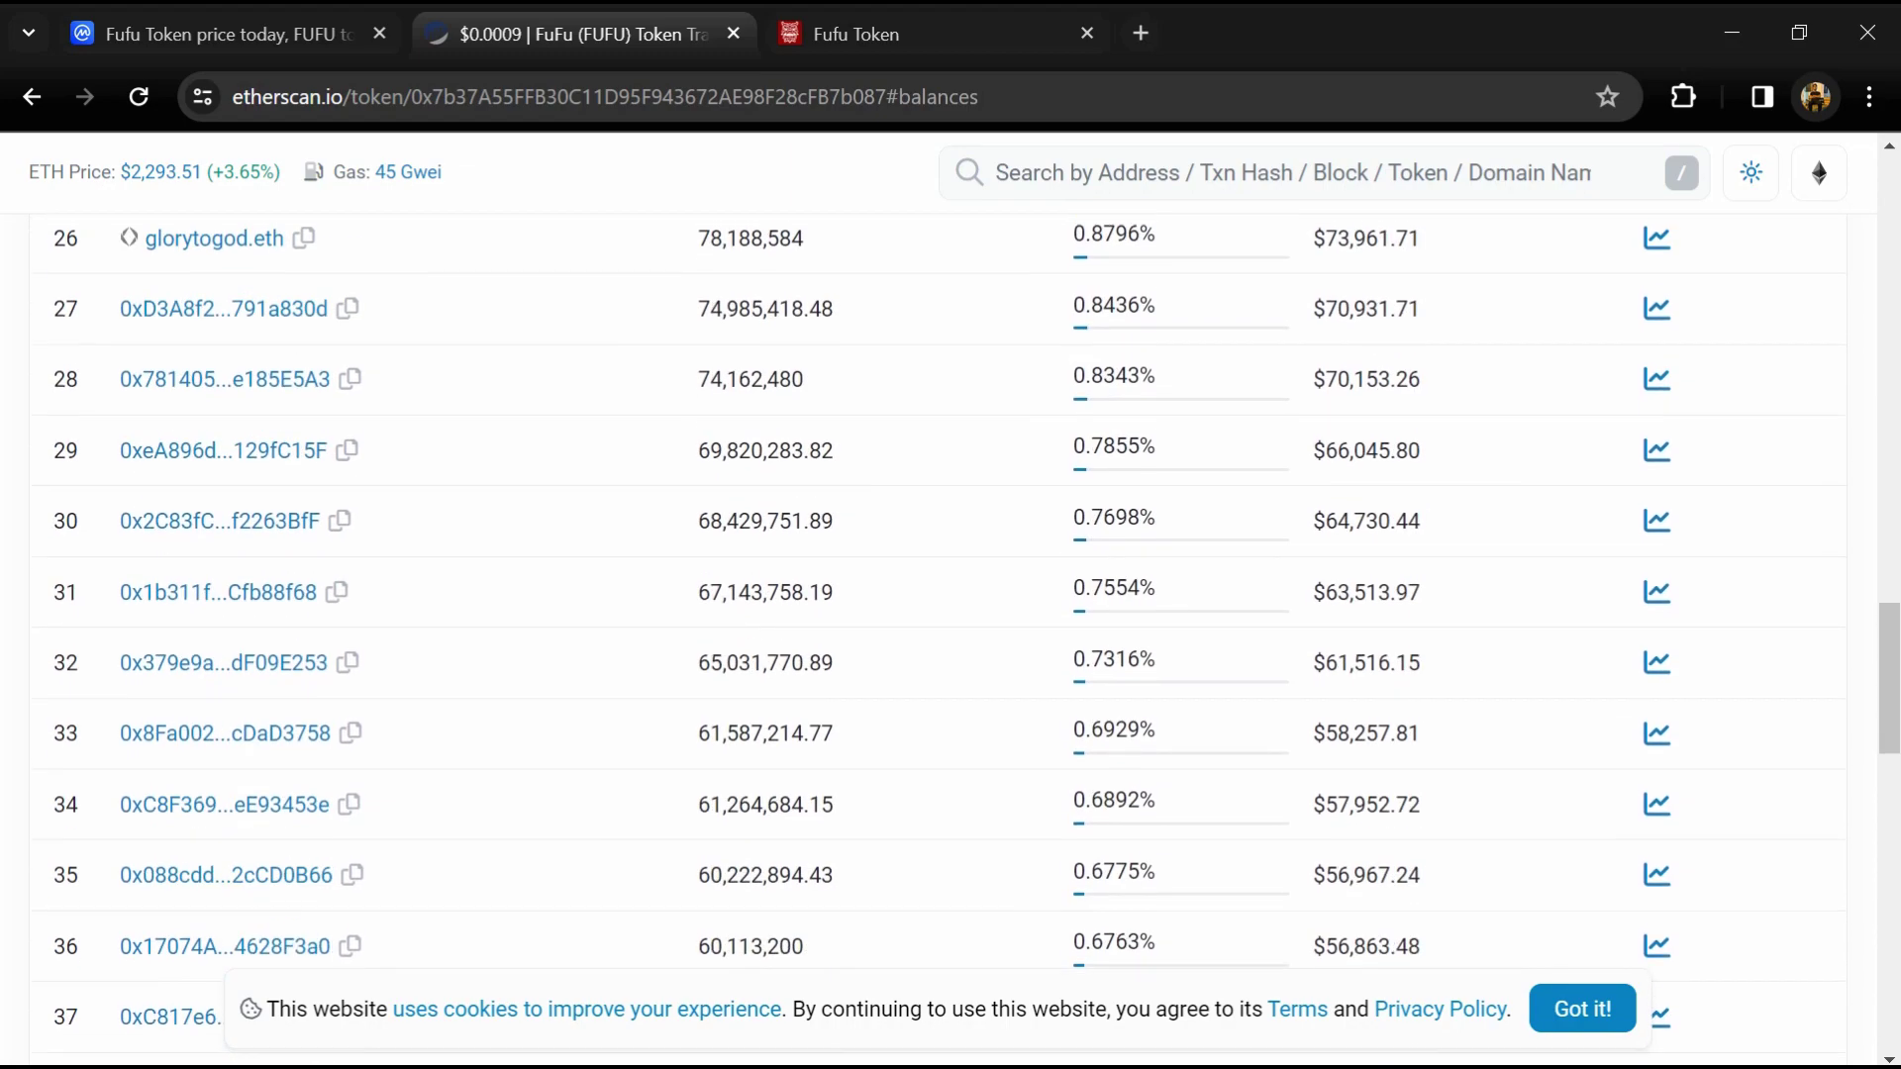
scroll(1103, 553, down, 2)
scroll(1104, 553, down, 3)
scroll(1103, 553, down, 2)
scroll(1103, 552, up, 1)
scroll(1104, 553, up, 4)
scroll(1104, 552, up, 5)
scroll(1103, 552, up, 3)
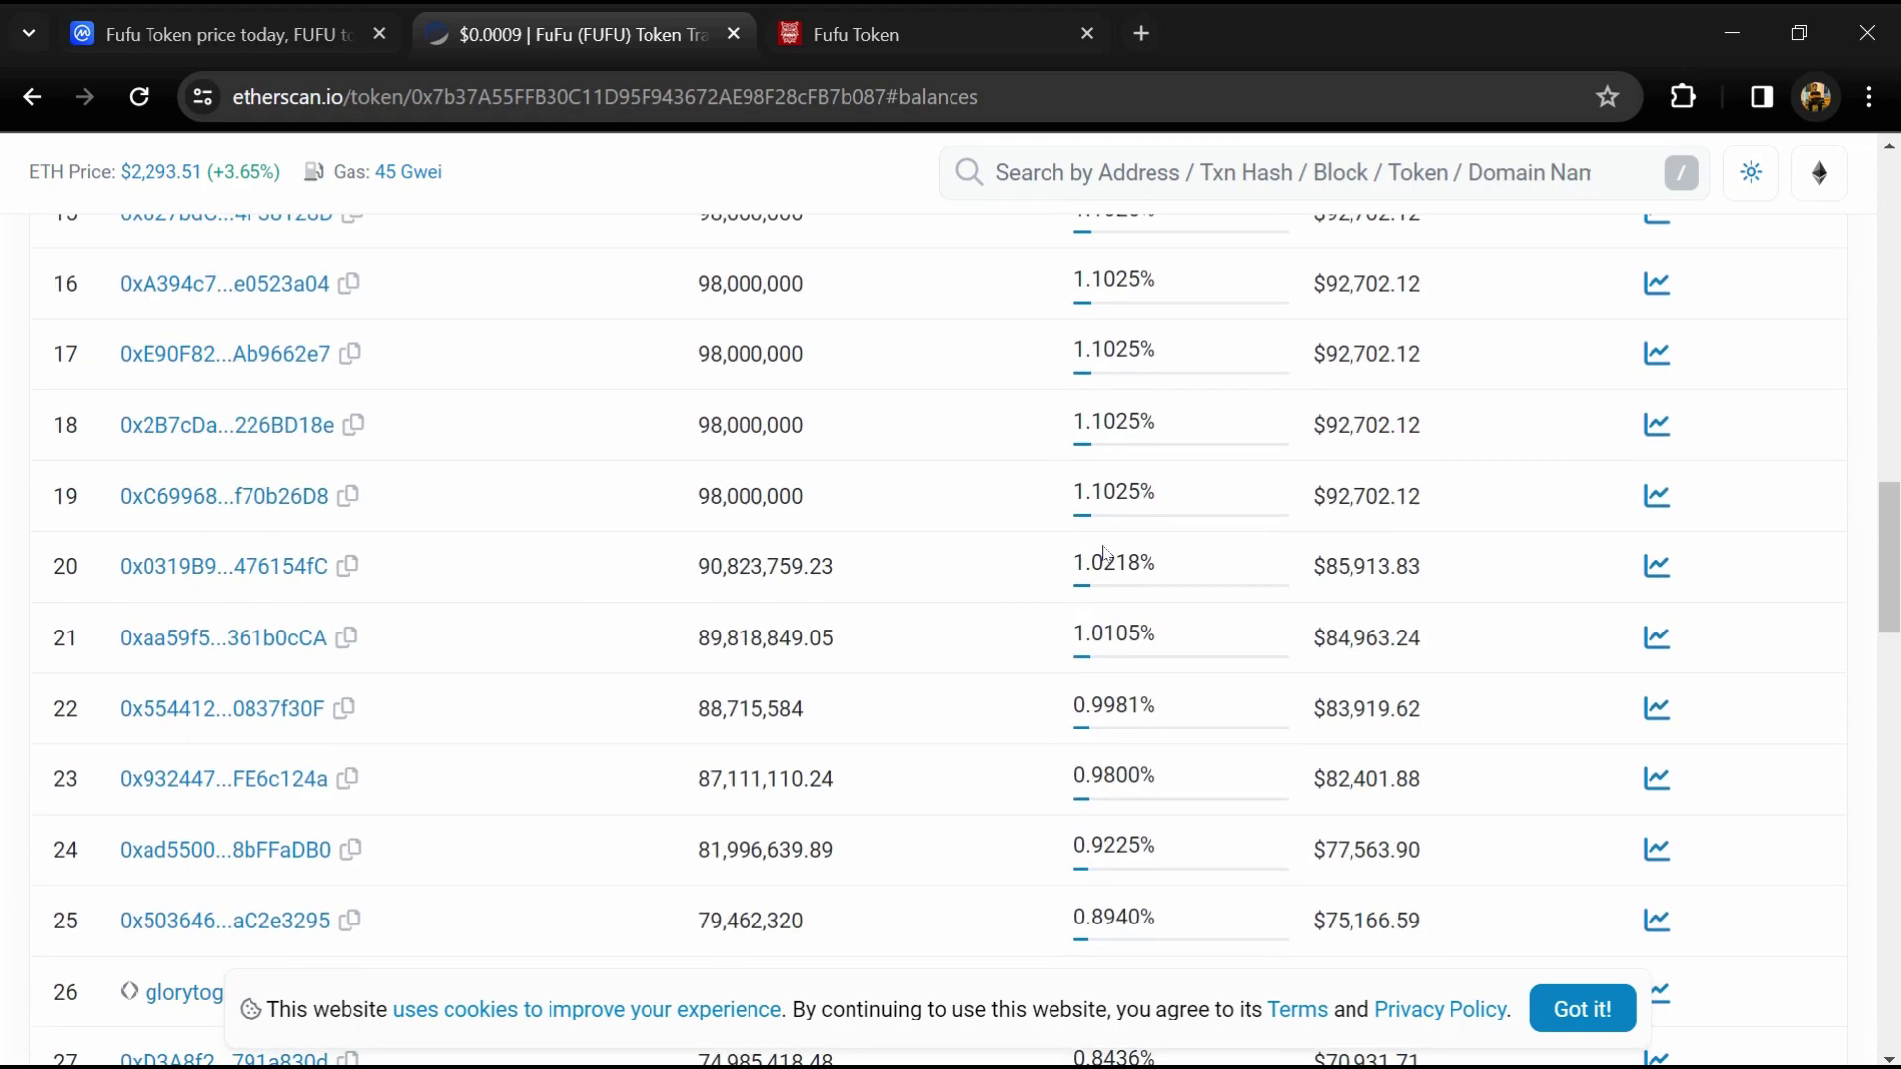
scroll(1104, 552, up, 3)
scroll(1104, 552, up, 1)
scroll(1103, 552, up, 3)
scroll(1103, 553, up, 2)
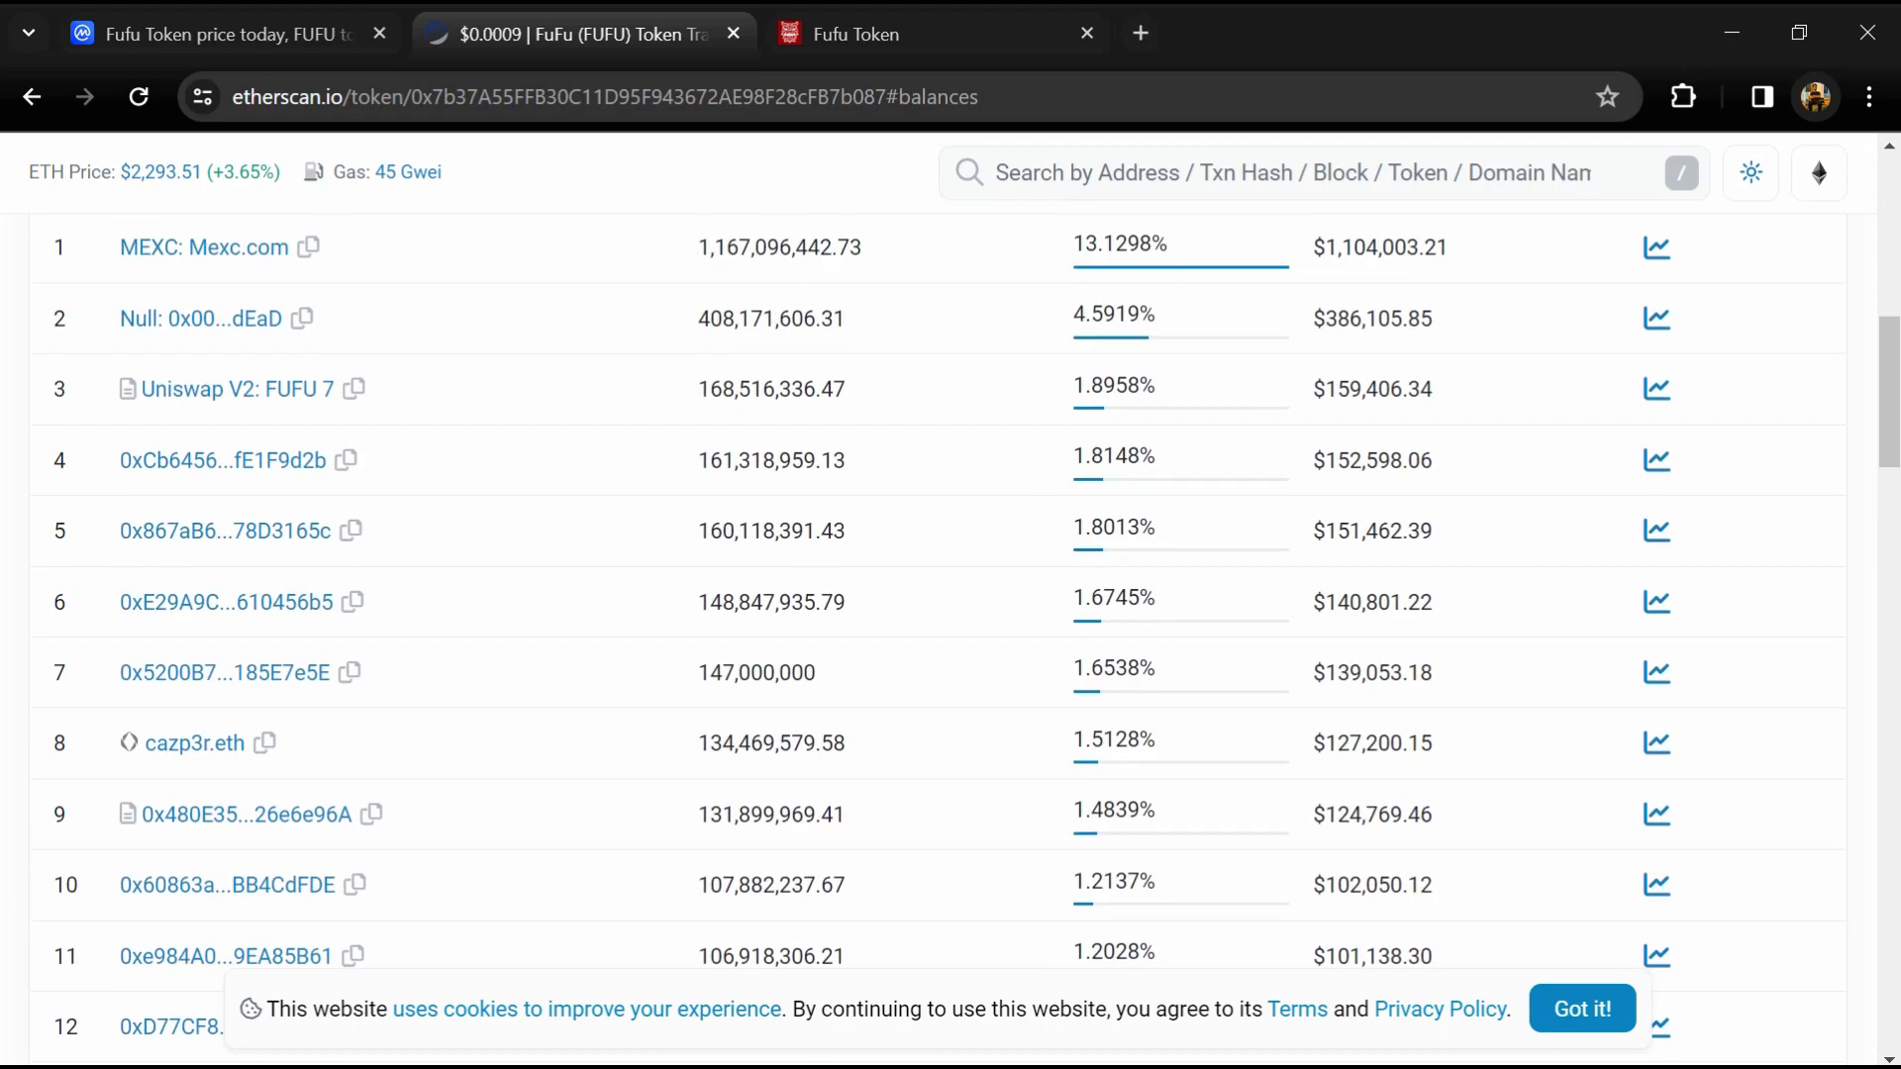